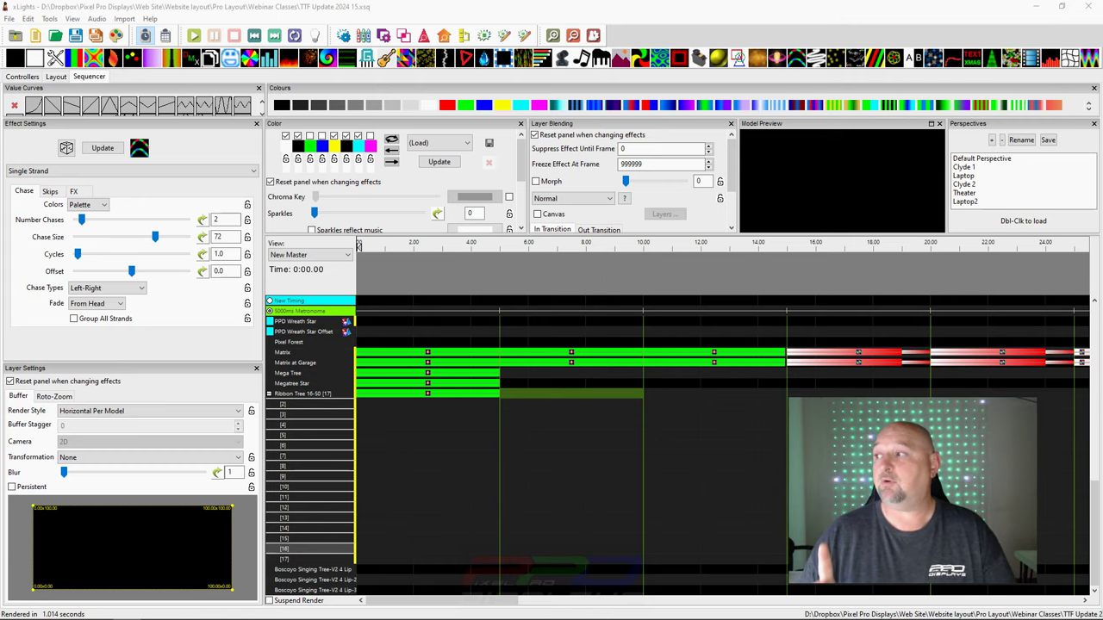
In the README.txt release notes, highlight the Fan Effect and Galaxy Effect 'add scale to buffer' entries
{"action": "key", "text": "alt+Tab"}
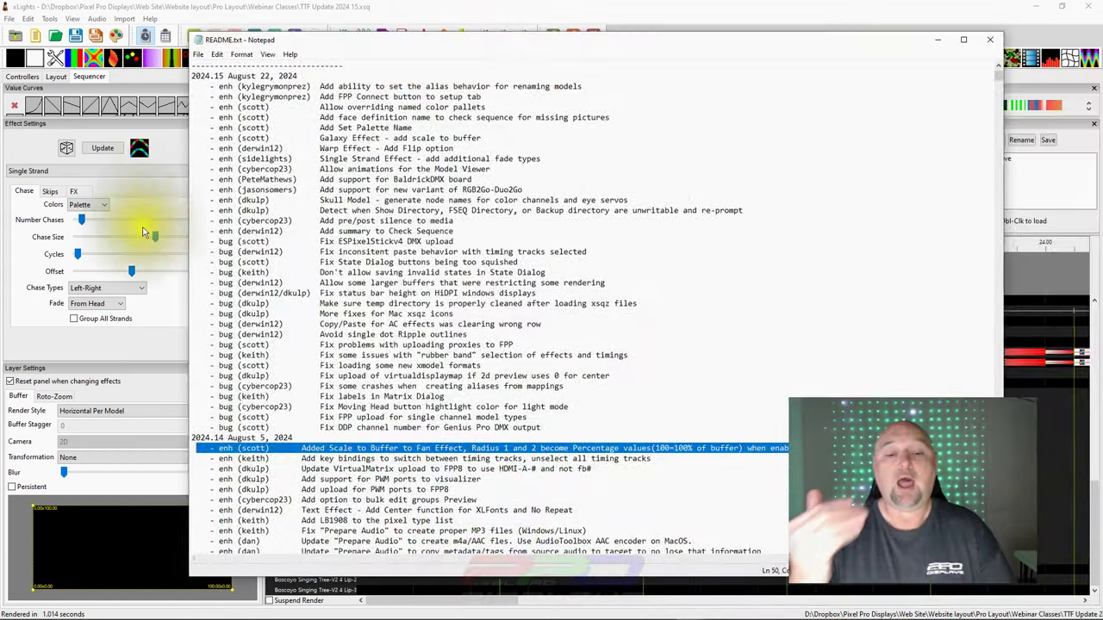
{"action": "left_click", "coordinate": [295, 447]}
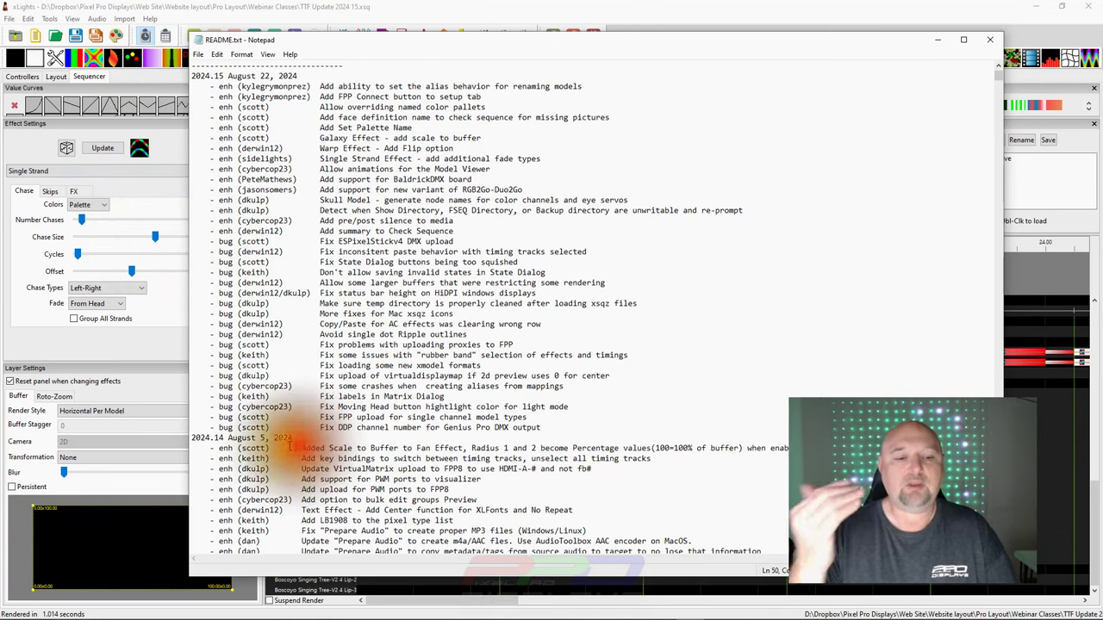
{"action": "left_click", "coordinate": [221, 437]}
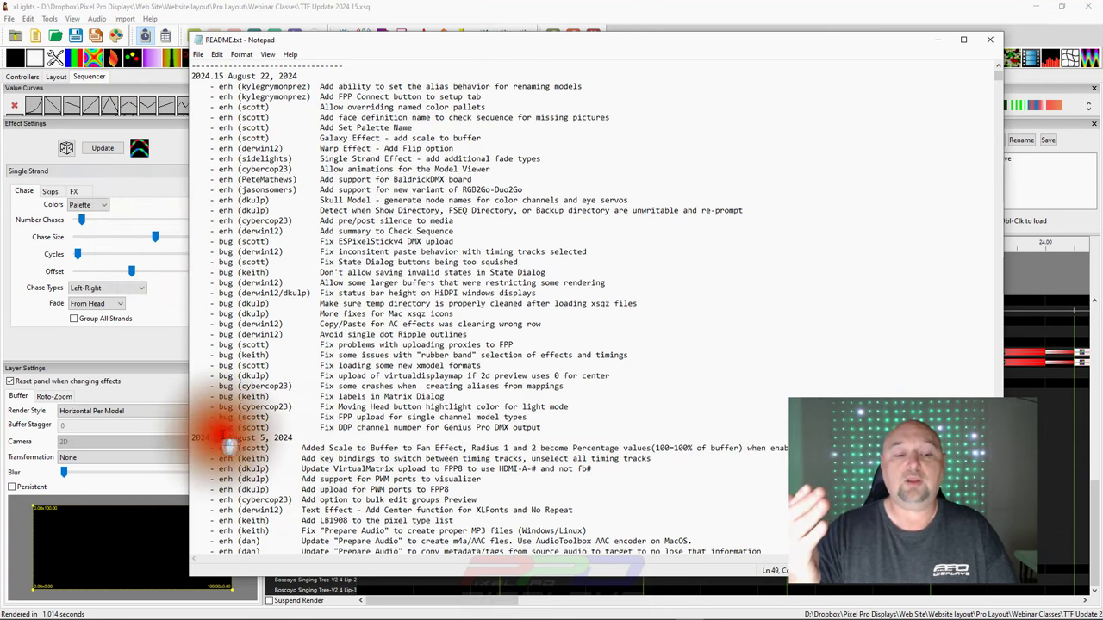
{"action": "triple_click", "coordinate": [222, 450]}
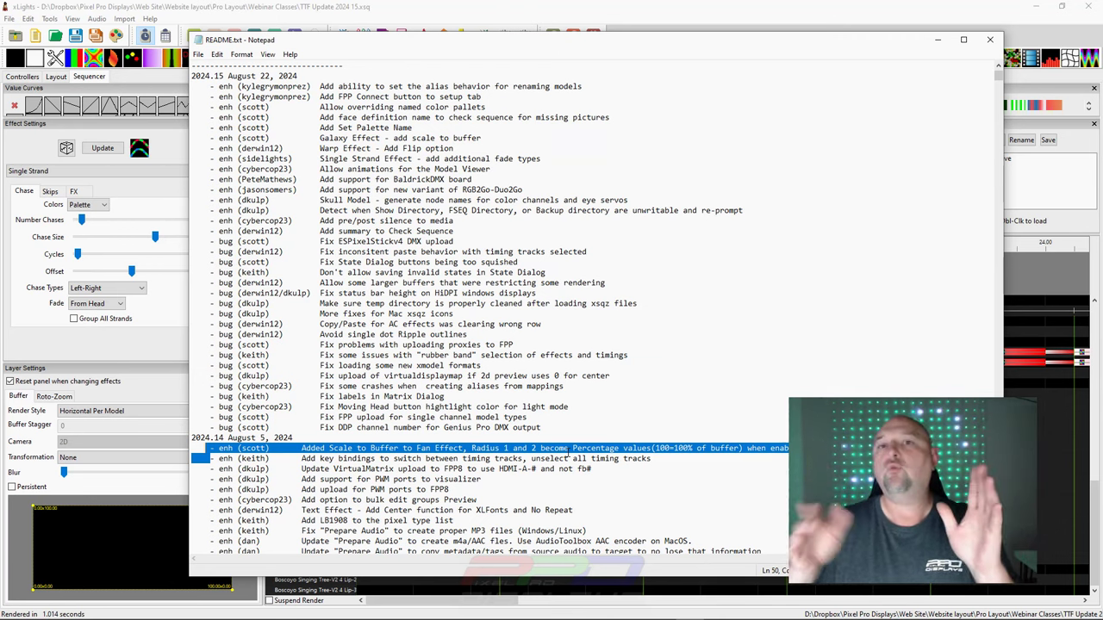
{"action": "scroll", "coordinate": [384, 270], "scroll_direction": "up", "scroll_amount": 4}
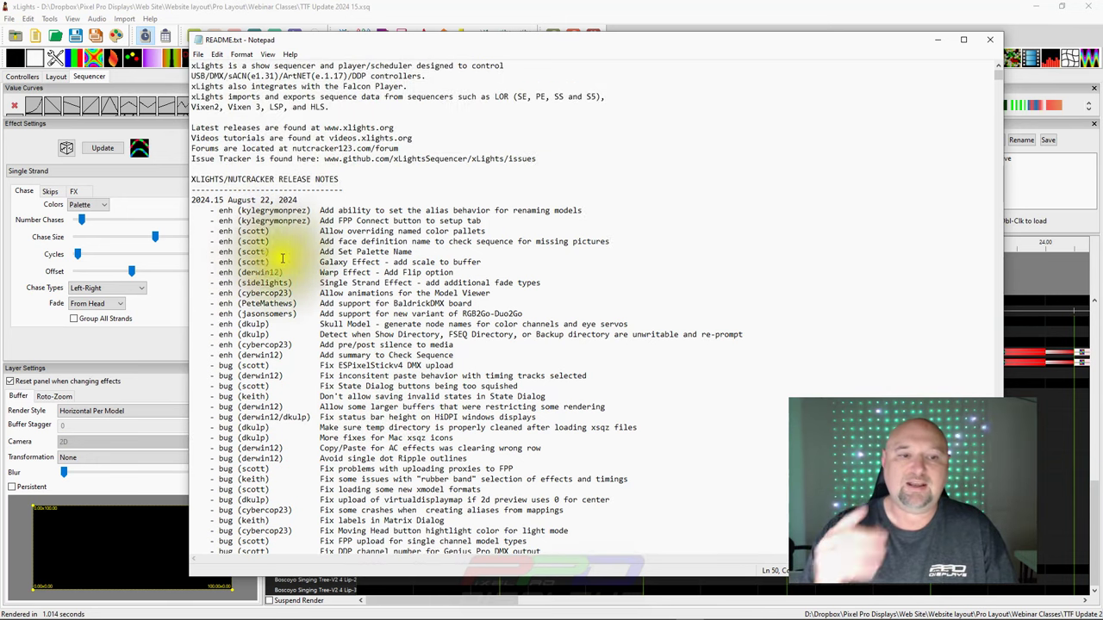
{"action": "left_click_drag", "start_coordinate": [482, 263], "coordinate": [217, 264]}
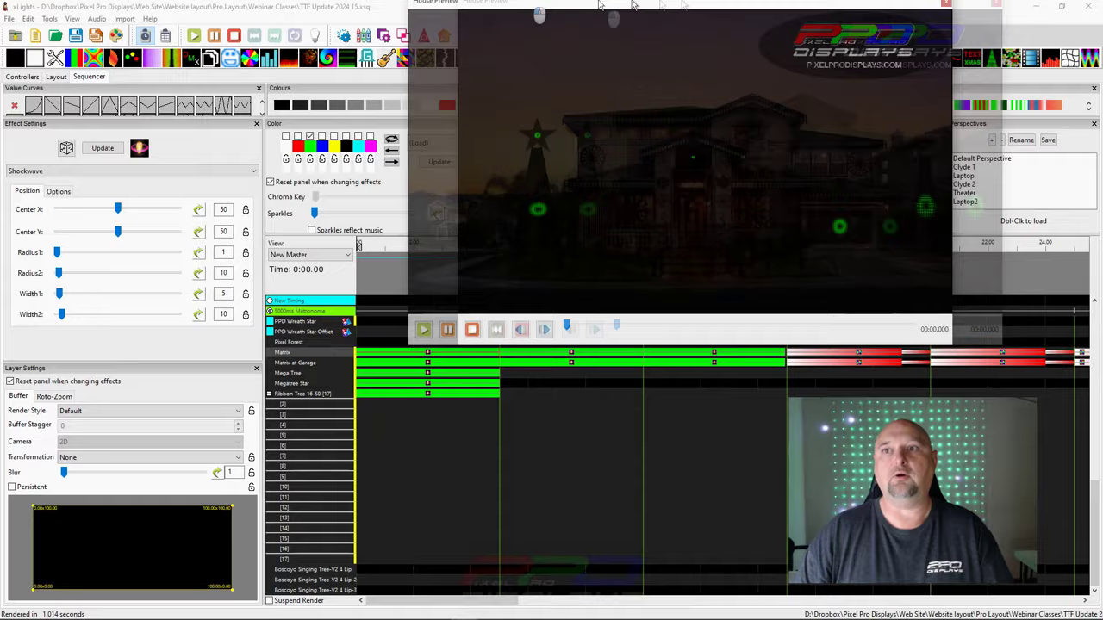
Dock the House Preview beside the sequencer and zoom in on the Matrix Shockwave rings
{"action": "left_click_drag", "start_coordinate": [603, 3], "coordinate": [754, 16]}
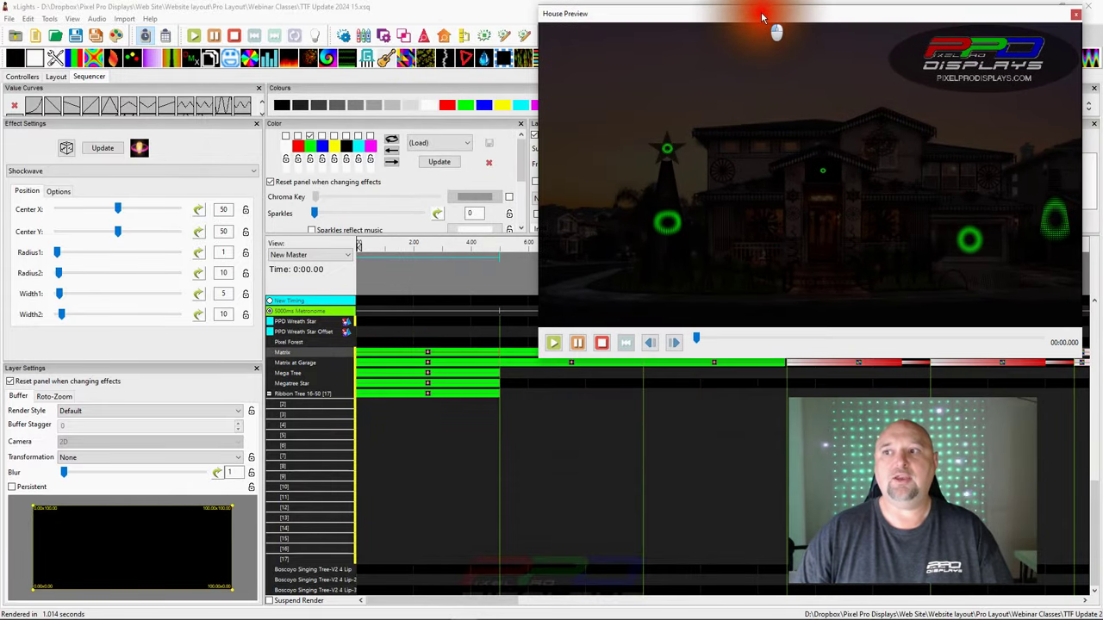
{"action": "left_click", "coordinate": [430, 356]}
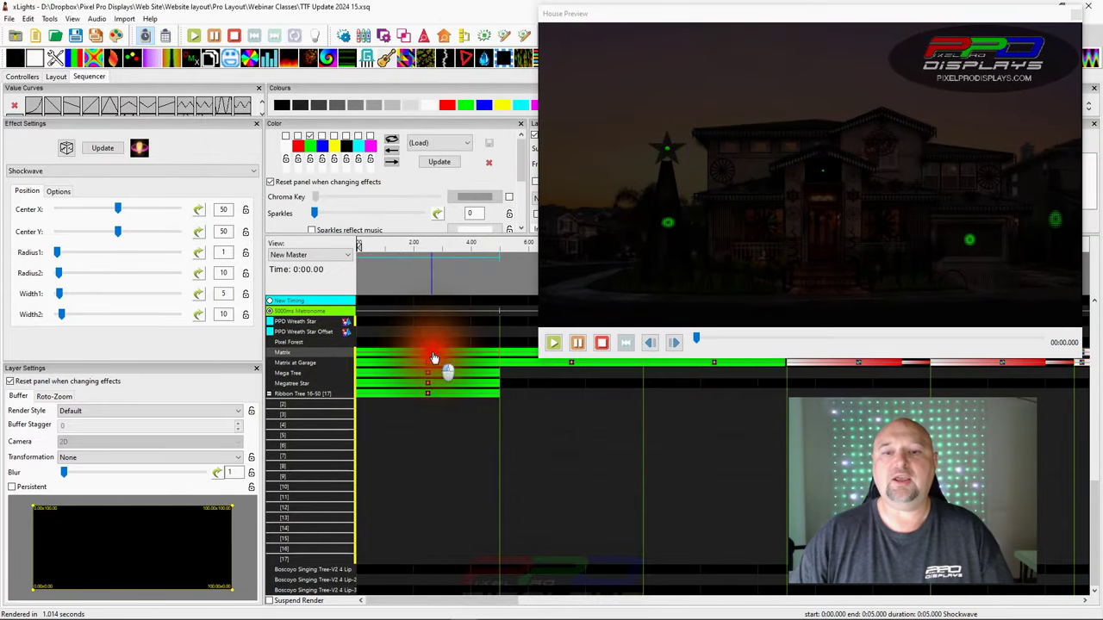
{"action": "left_click", "coordinate": [843, 264]}
{"action": "scroll", "coordinate": [823, 257], "scroll_direction": "up", "scroll_amount": 3}
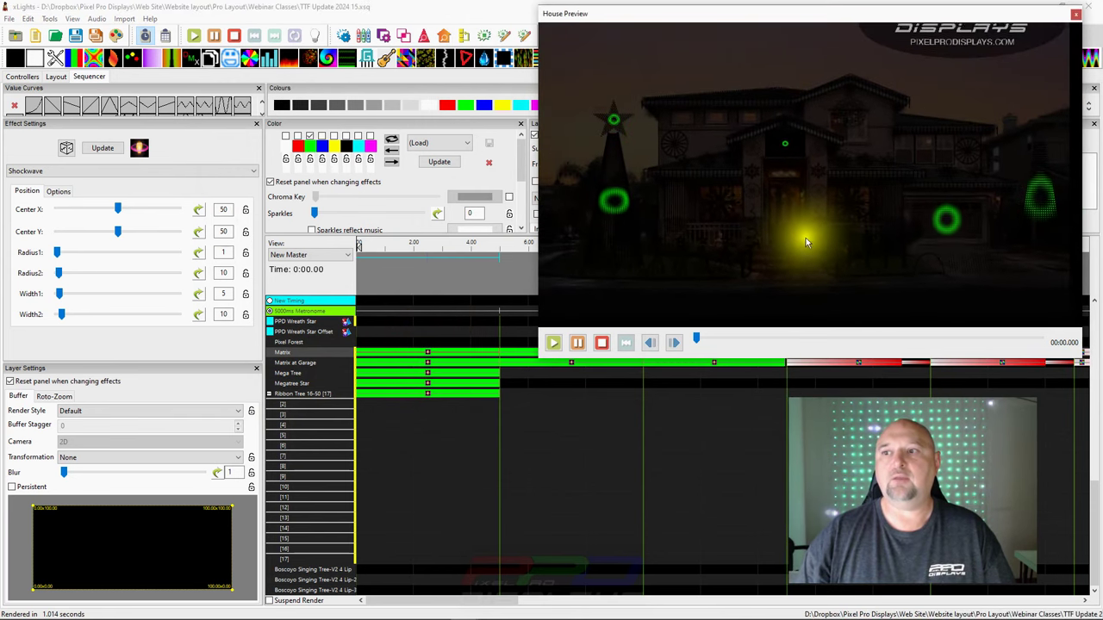
{"action": "scroll", "coordinate": [793, 237], "scroll_direction": "right", "scroll_amount": 1}
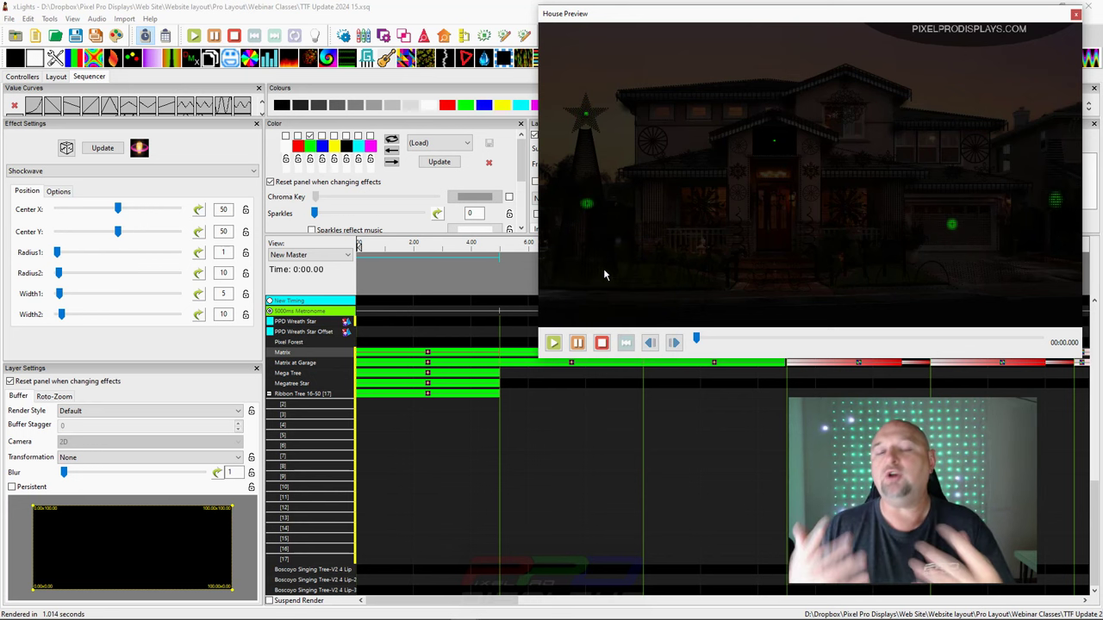
{"action": "left_click", "coordinate": [510, 354]}
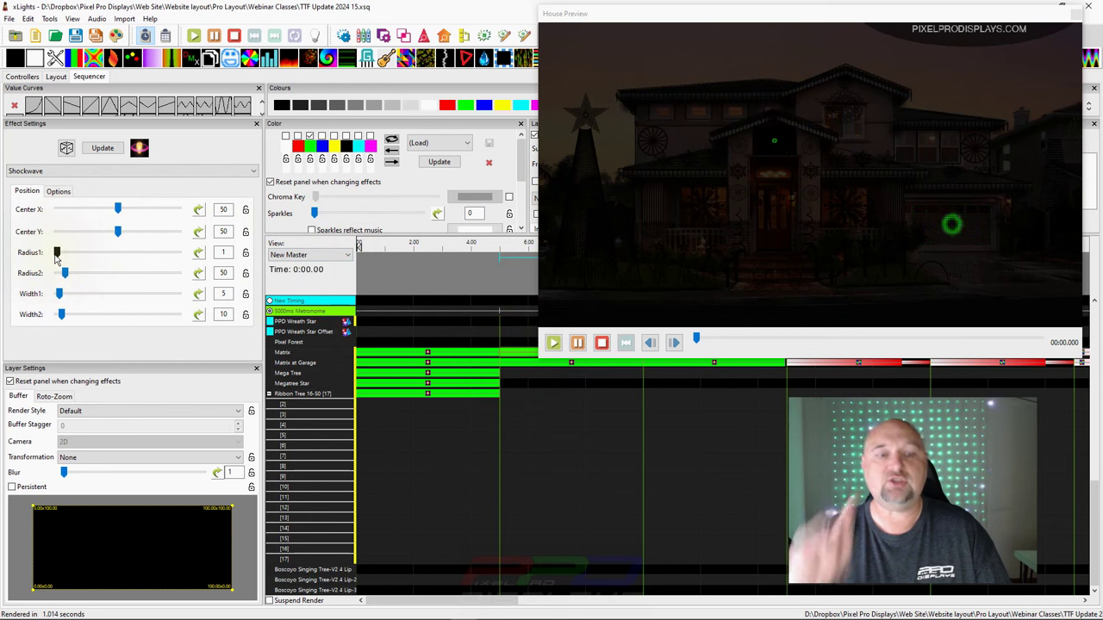
{"action": "left_click_drag", "start_coordinate": [56, 256], "coordinate": [86, 274]}
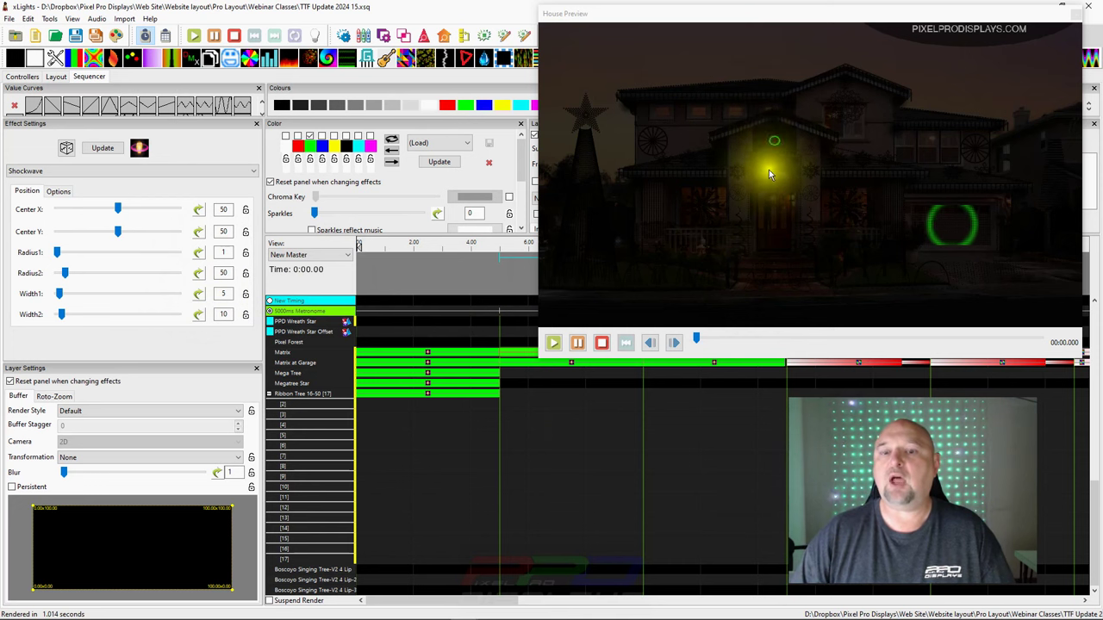
{"action": "left_click", "coordinate": [571, 366]}
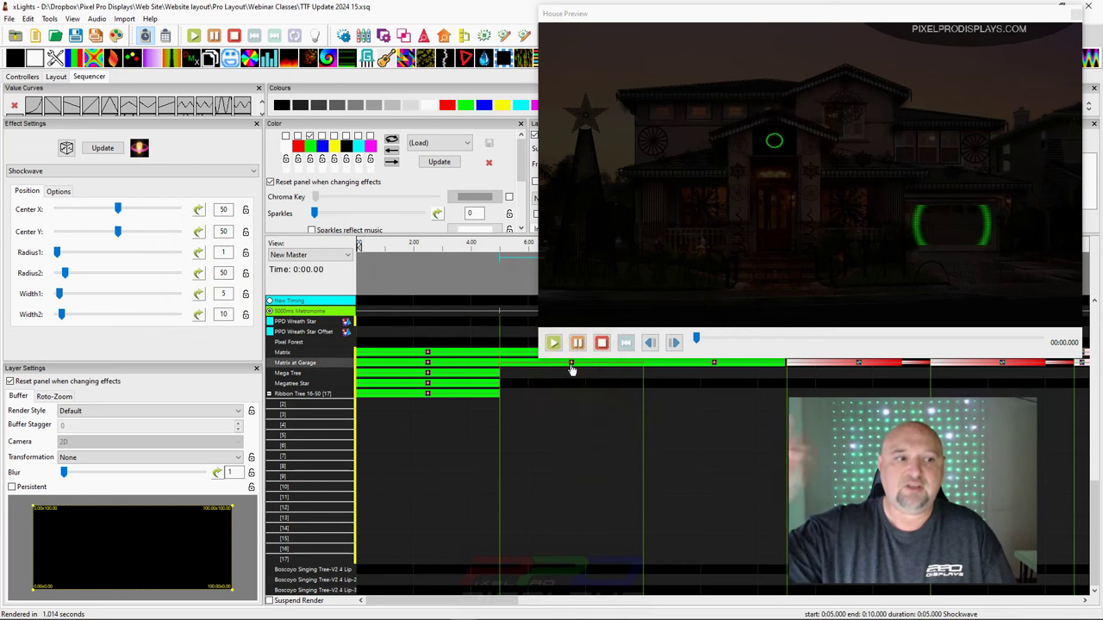
{"action": "key", "text": "Left"}
{"action": "left_click", "coordinate": [414, 297]}
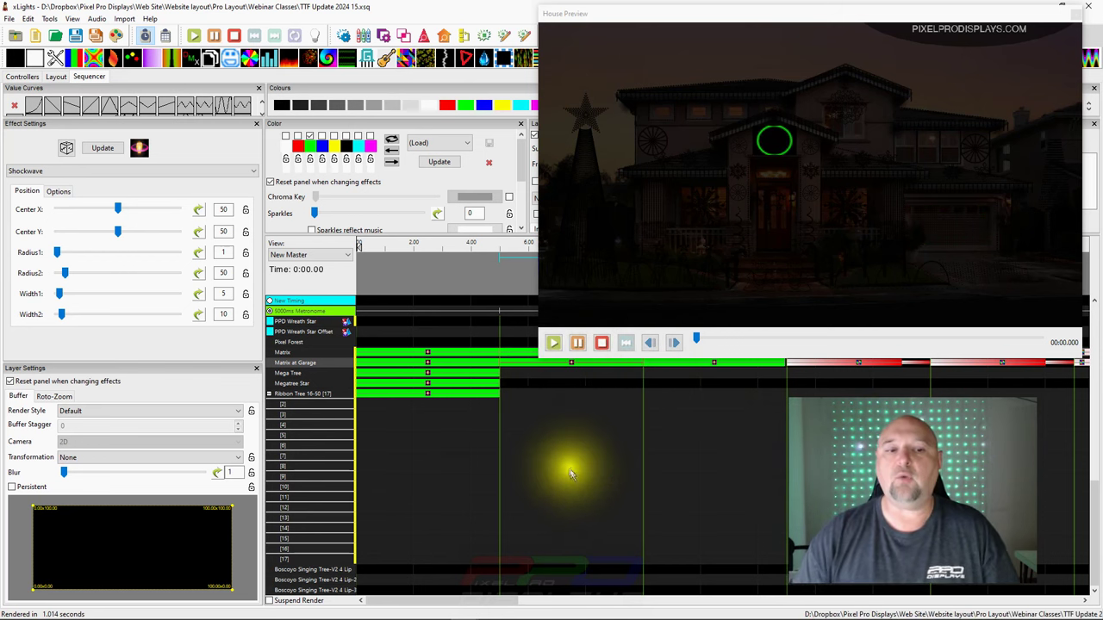
Place a Shockwave effect on the Snowflakes row from 5 to 10 seconds
{"action": "scroll", "coordinate": [569, 461], "scroll_direction": "up", "scroll_amount": 1}
{"action": "scroll", "coordinate": [560, 443], "scroll_direction": "up", "scroll_amount": 7}
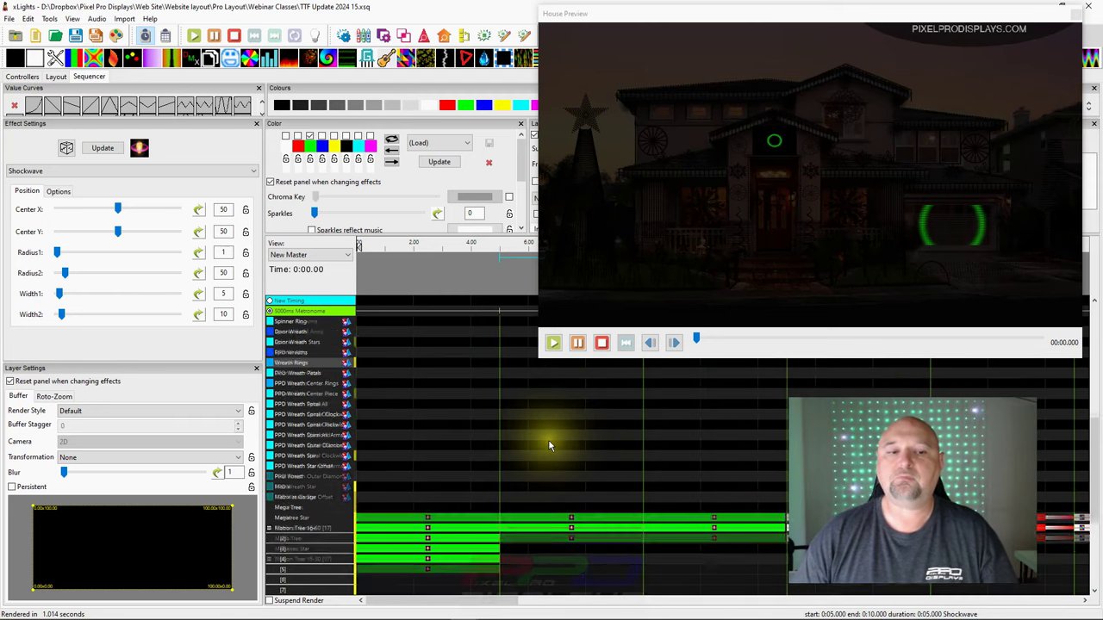
{"action": "scroll", "coordinate": [541, 390], "scroll_direction": "up", "scroll_amount": 2}
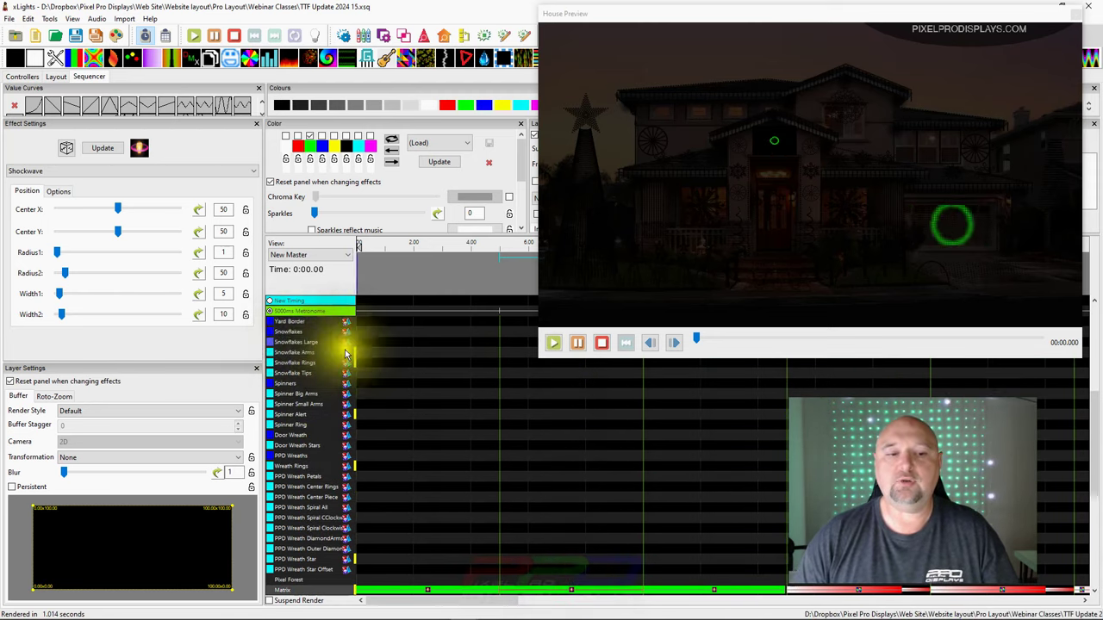
{"action": "scroll", "coordinate": [537, 403], "scroll_direction": "up", "scroll_amount": 2}
{"action": "scroll", "coordinate": [535, 398], "scroll_direction": "up", "scroll_amount": 1}
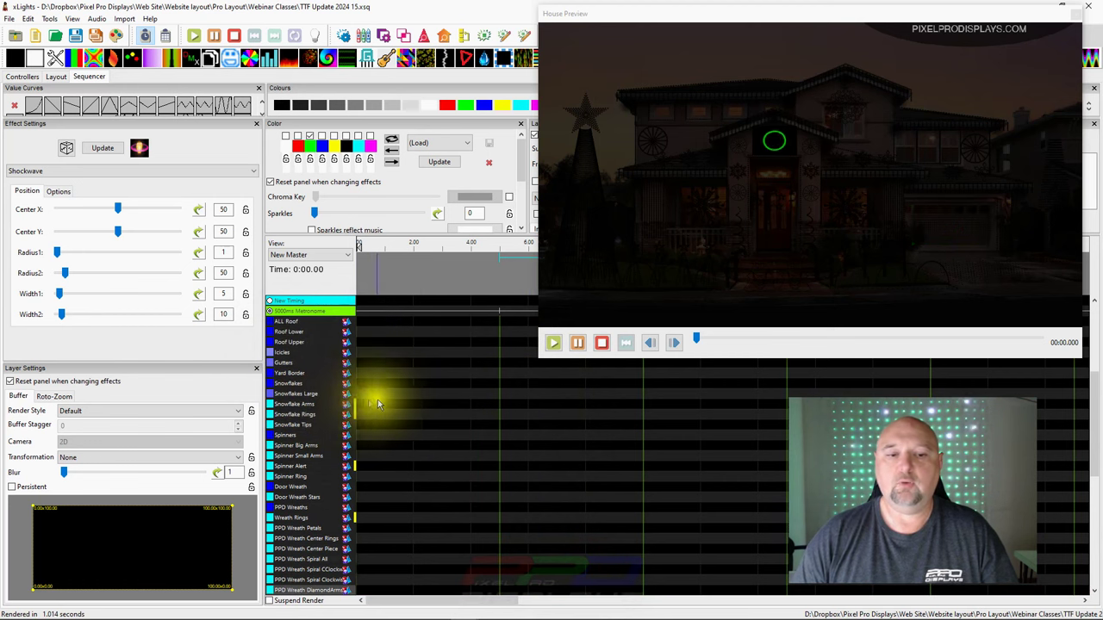
{"action": "left_click", "coordinate": [518, 383]}
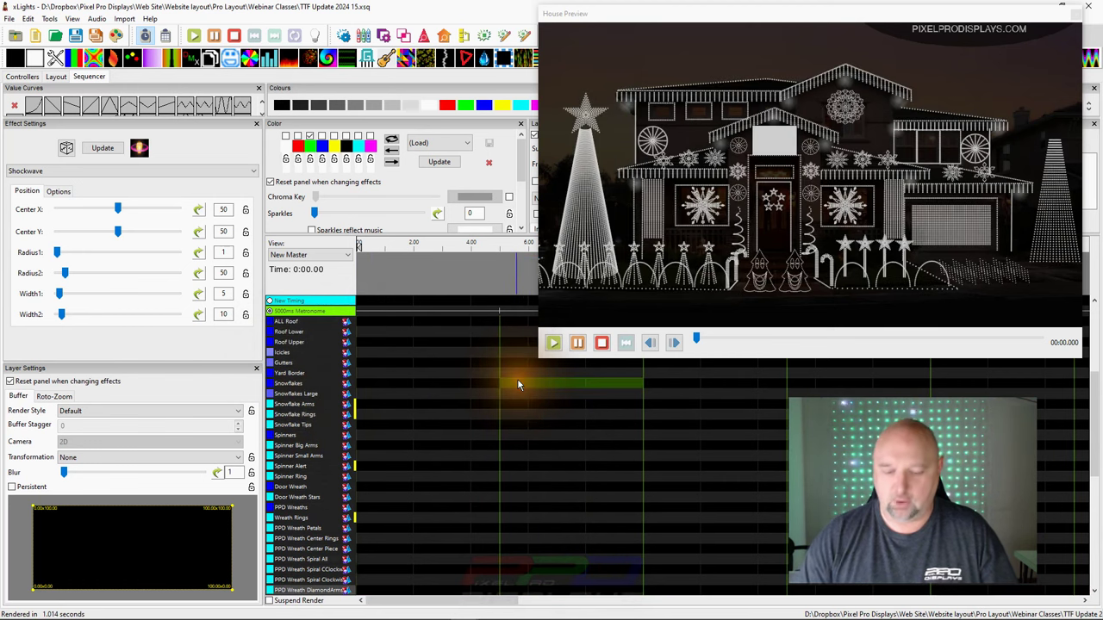
{"action": "left_click", "coordinate": [517, 384]}
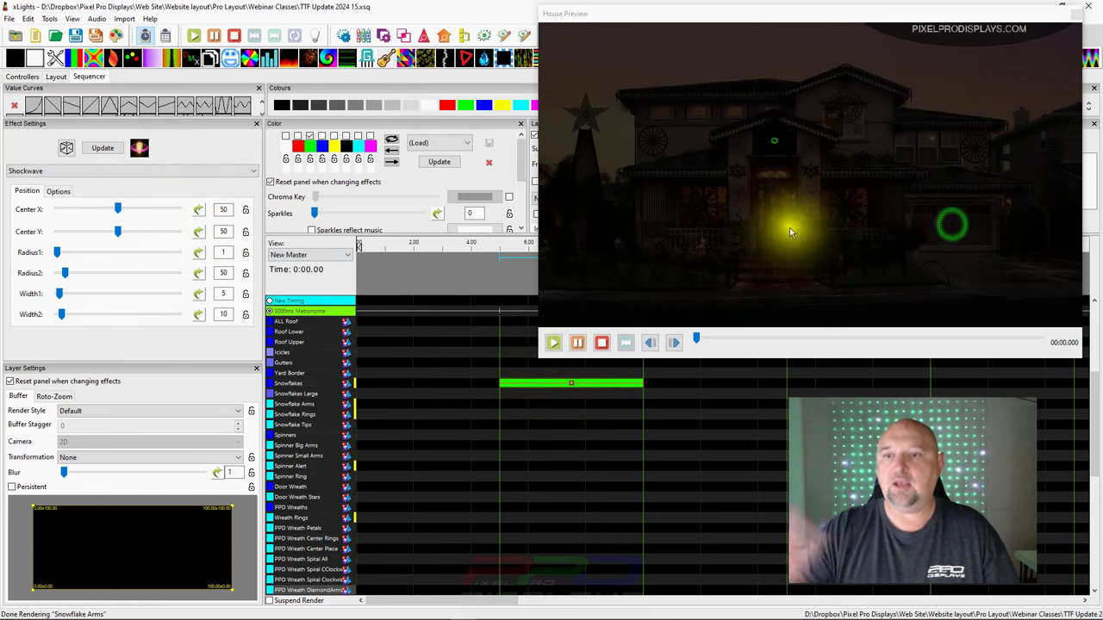
Set the Shockwave's layer Render Style to Overlay - Scaled
{"action": "left_click", "coordinate": [104, 413]}
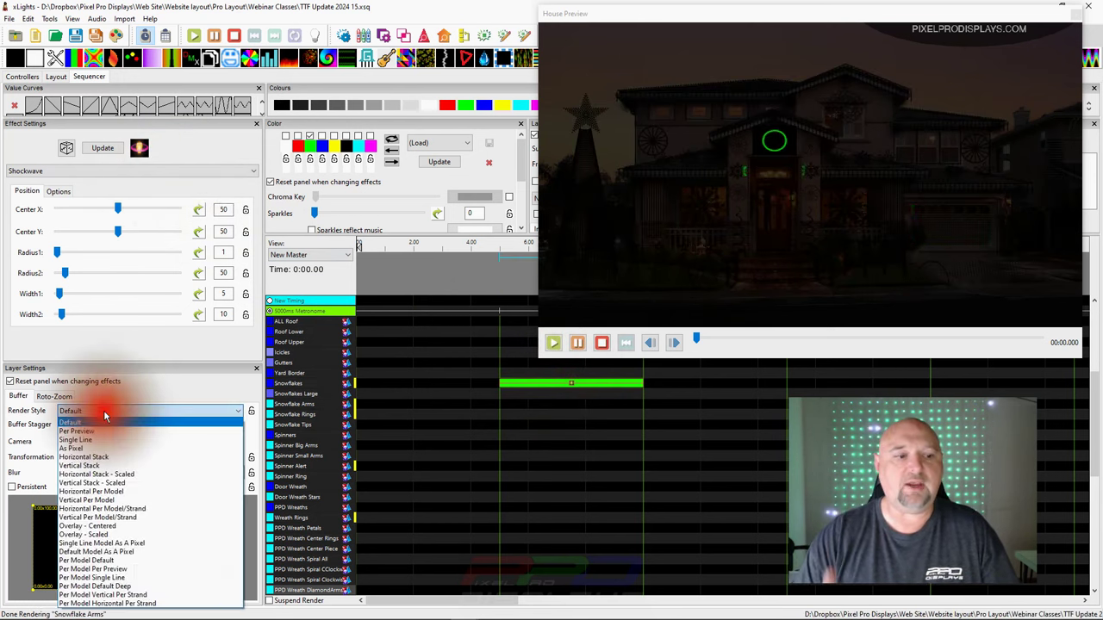
{"action": "left_click", "coordinate": [103, 561]}
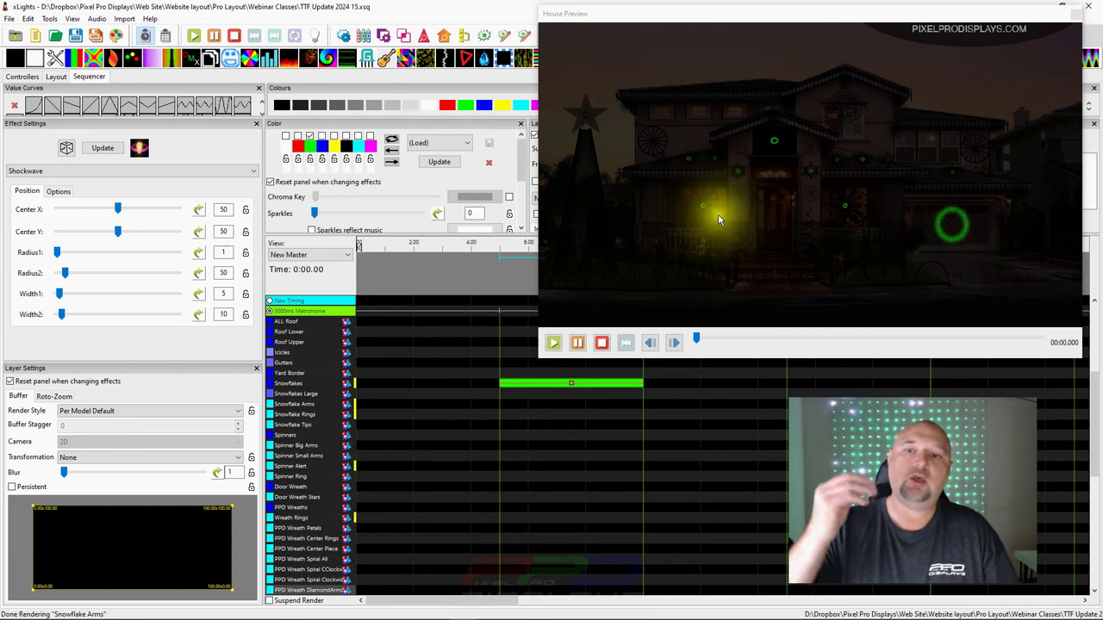
{"action": "left_click", "coordinate": [143, 410]}
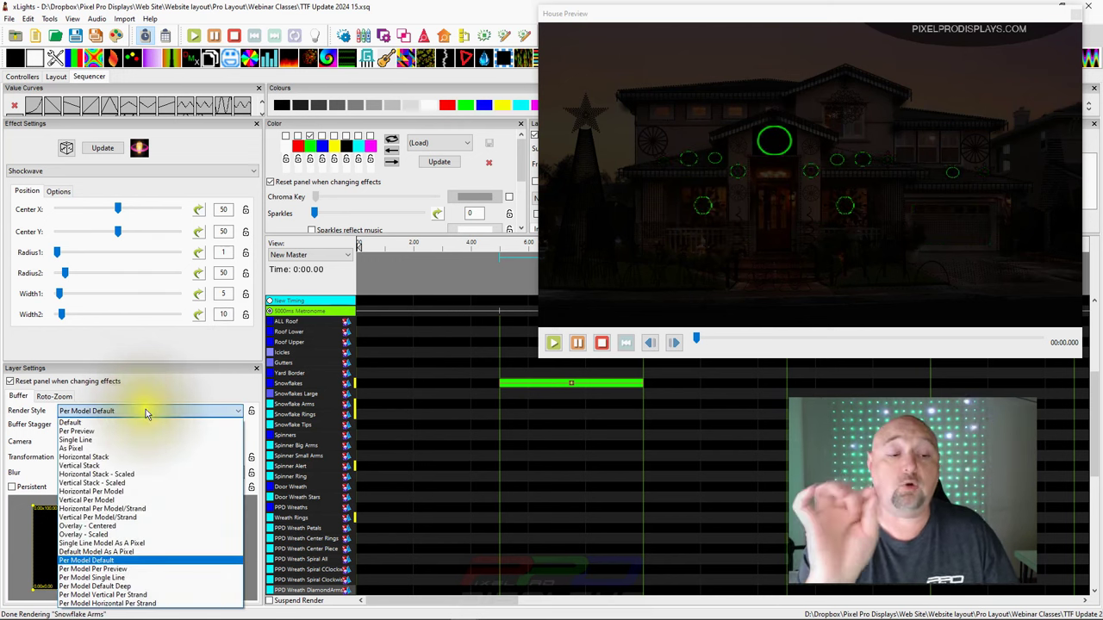
{"action": "left_click", "coordinate": [91, 534]}
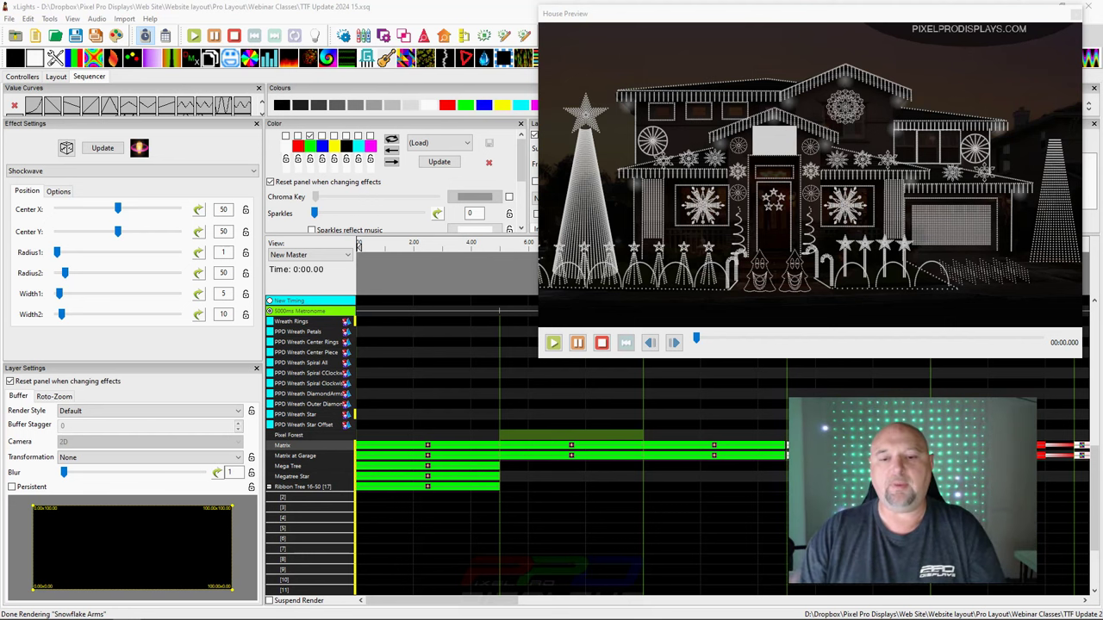
{"action": "left_click", "coordinate": [509, 446]}
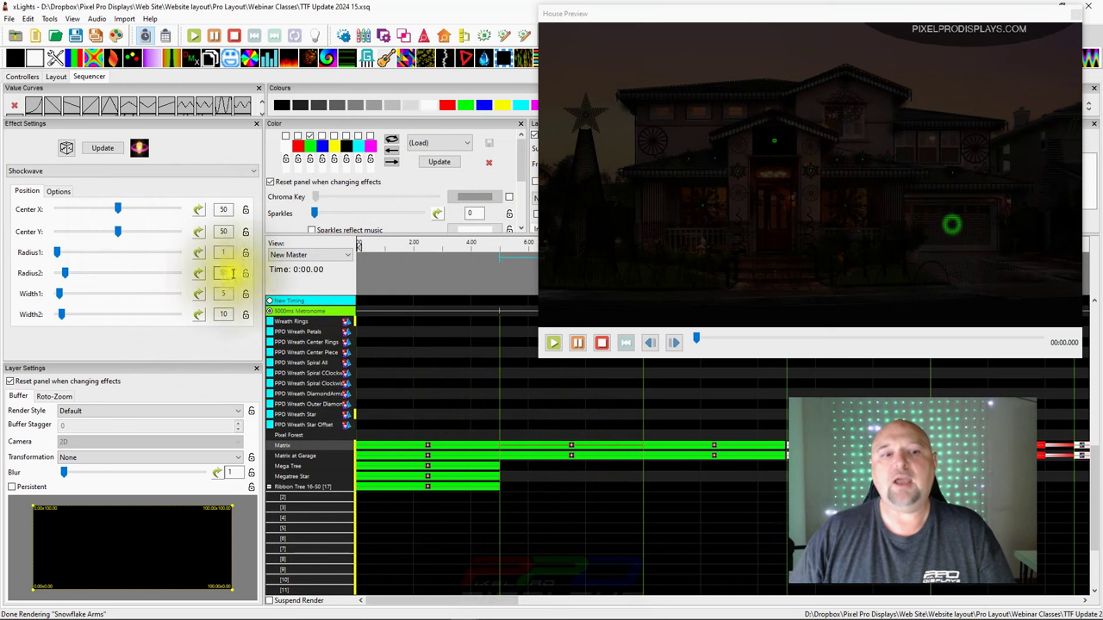
{"action": "left_click", "coordinate": [571, 448]}
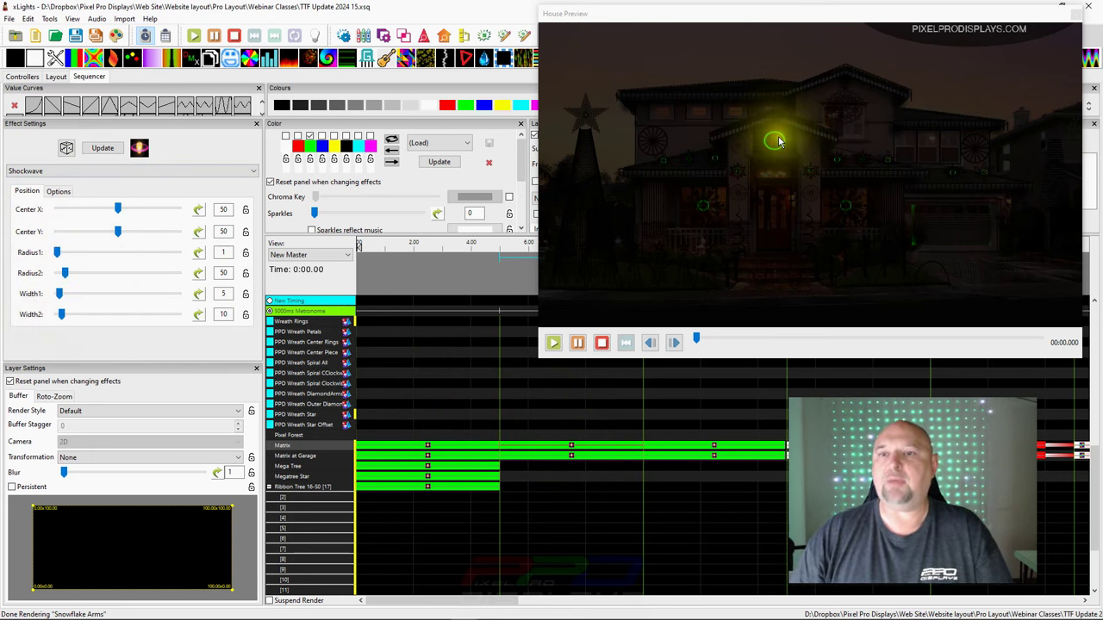
{"action": "left_click", "coordinate": [569, 458]}
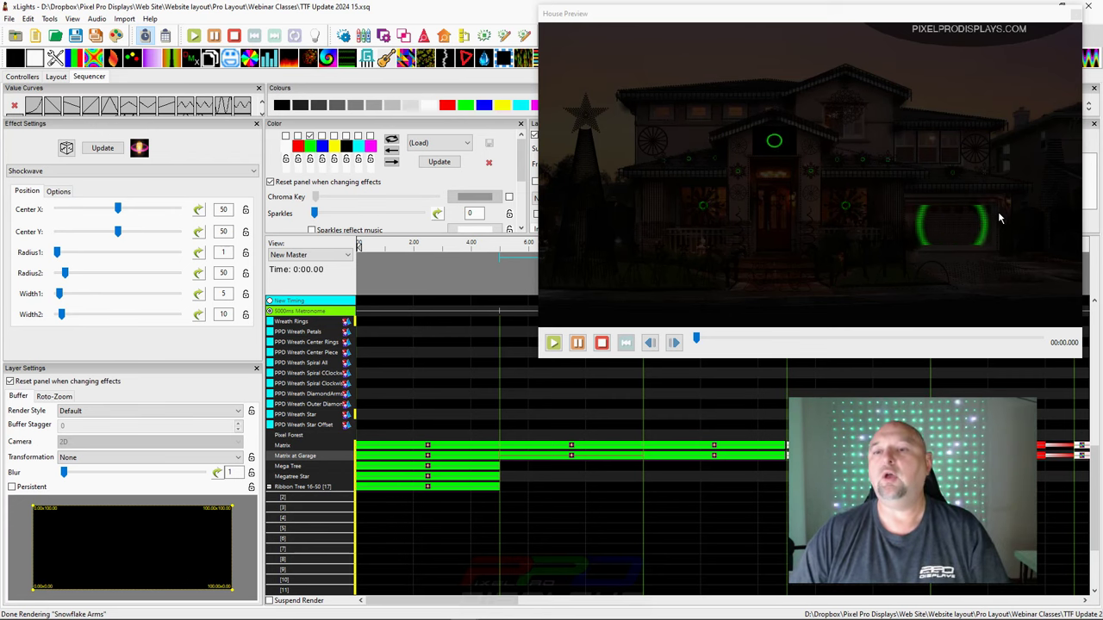
Zoom the House Preview in and out, then show the Shockwave Options settings
{"action": "scroll", "coordinate": [776, 147], "scroll_direction": "up", "scroll_amount": 5}
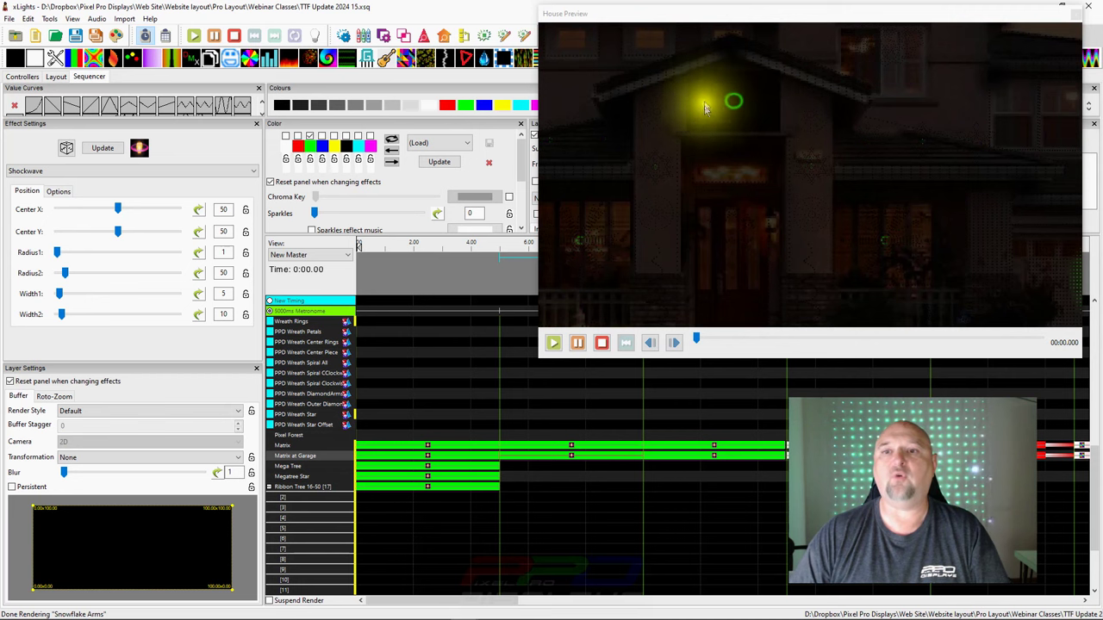
{"action": "scroll", "coordinate": [748, 159], "scroll_direction": "down", "scroll_amount": 3}
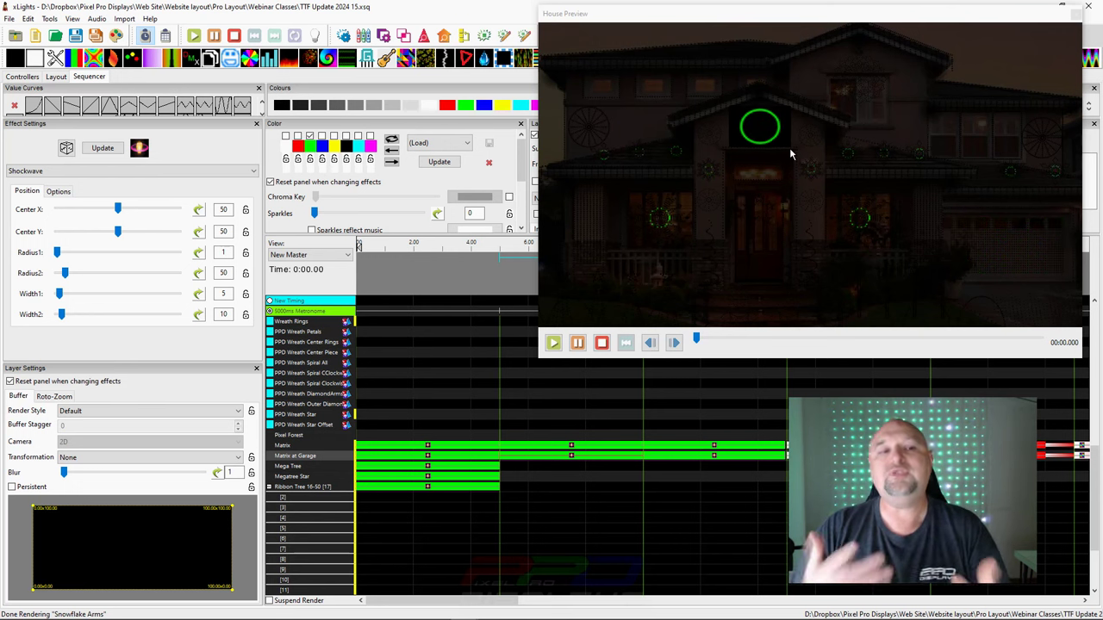
{"action": "left_click", "coordinate": [52, 195]}
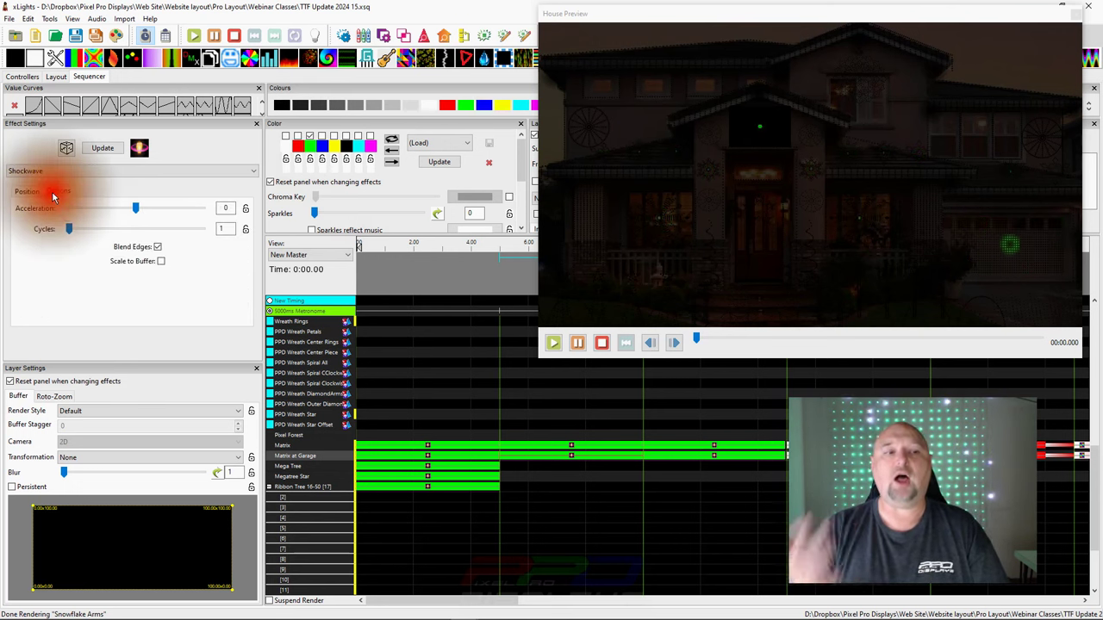
Delete the final Shockwave effect on the Matrix at Garage row
{"action": "left_click", "coordinate": [714, 449]}
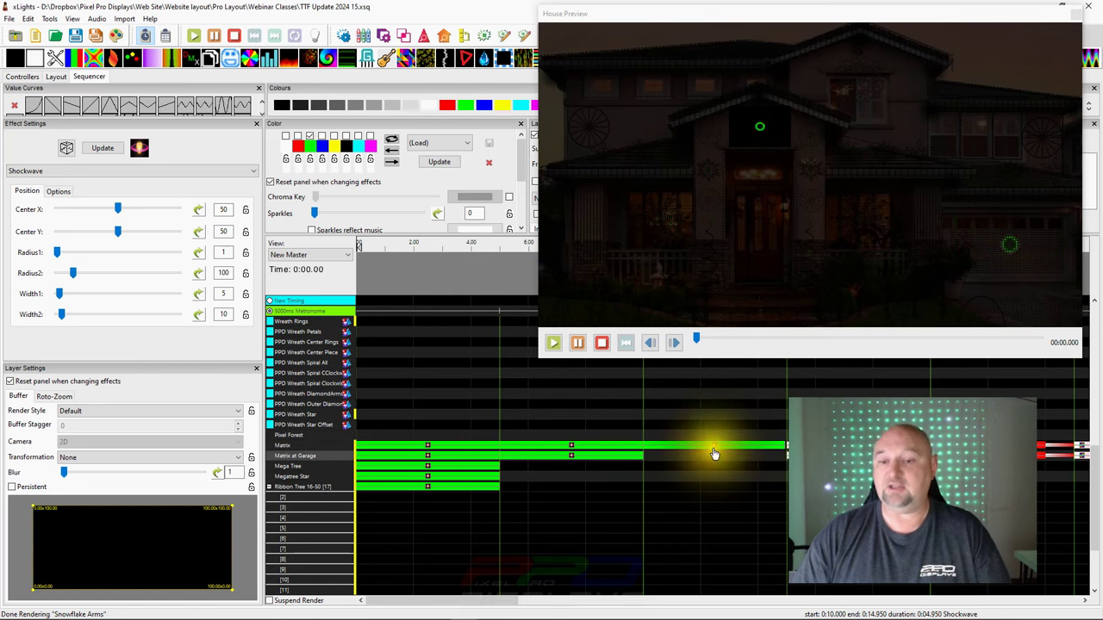
{"action": "left_click", "coordinate": [714, 454]}
{"action": "key", "text": "Delete"}
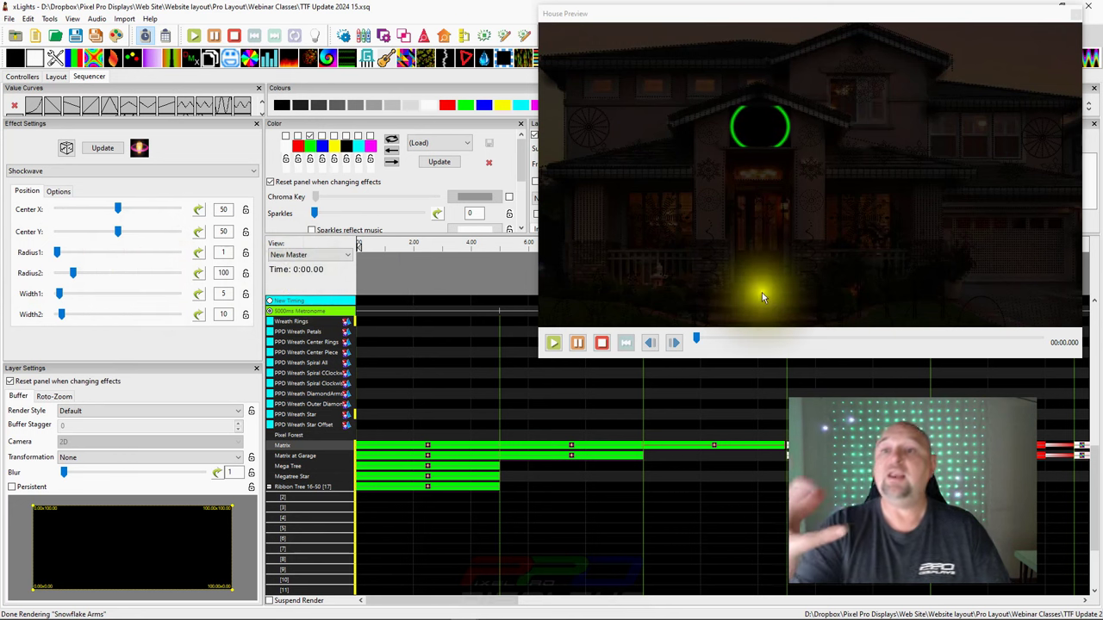
{"action": "left_click", "coordinate": [58, 190]}
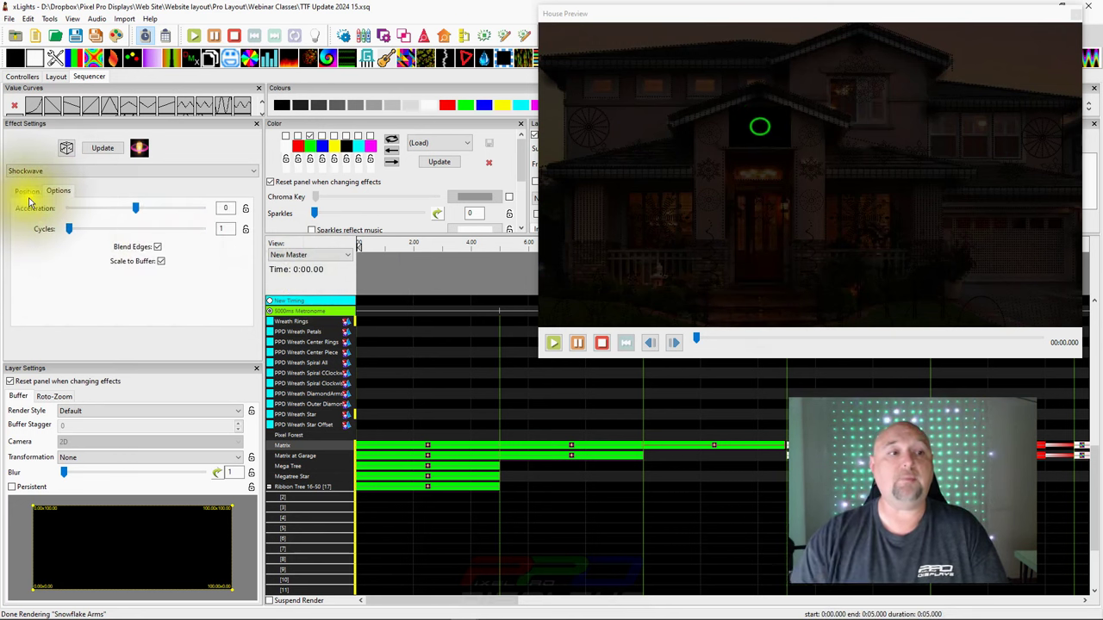
{"action": "left_click", "coordinate": [20, 190]}
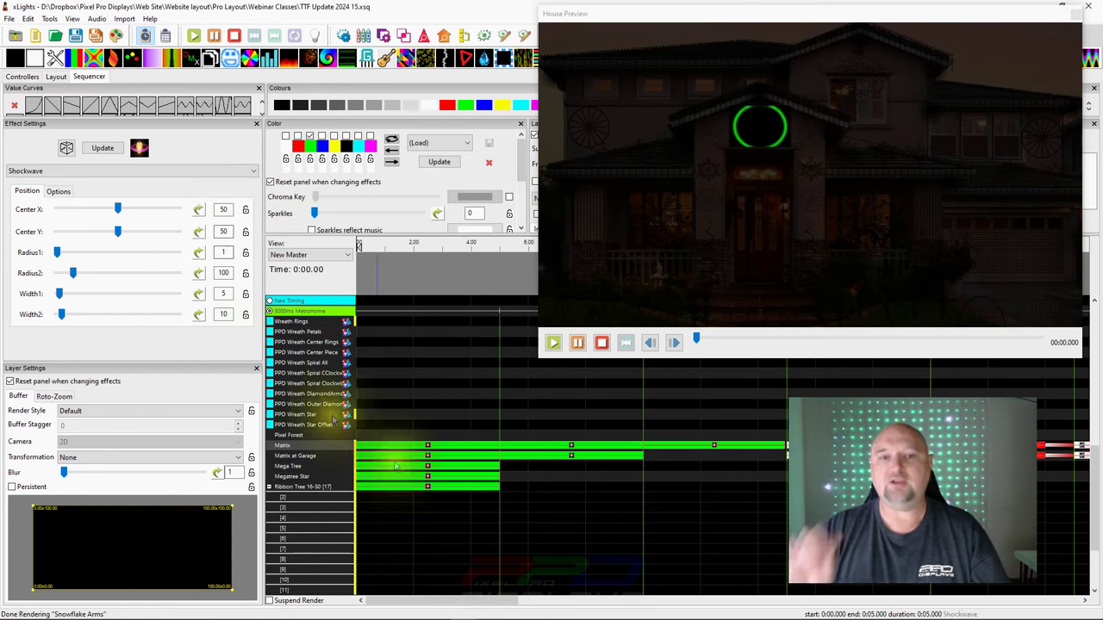
Copy the Matrix row's last Shockwave and paste it at the end of Matrix at Garage
{"action": "right_click", "coordinate": [719, 447]}
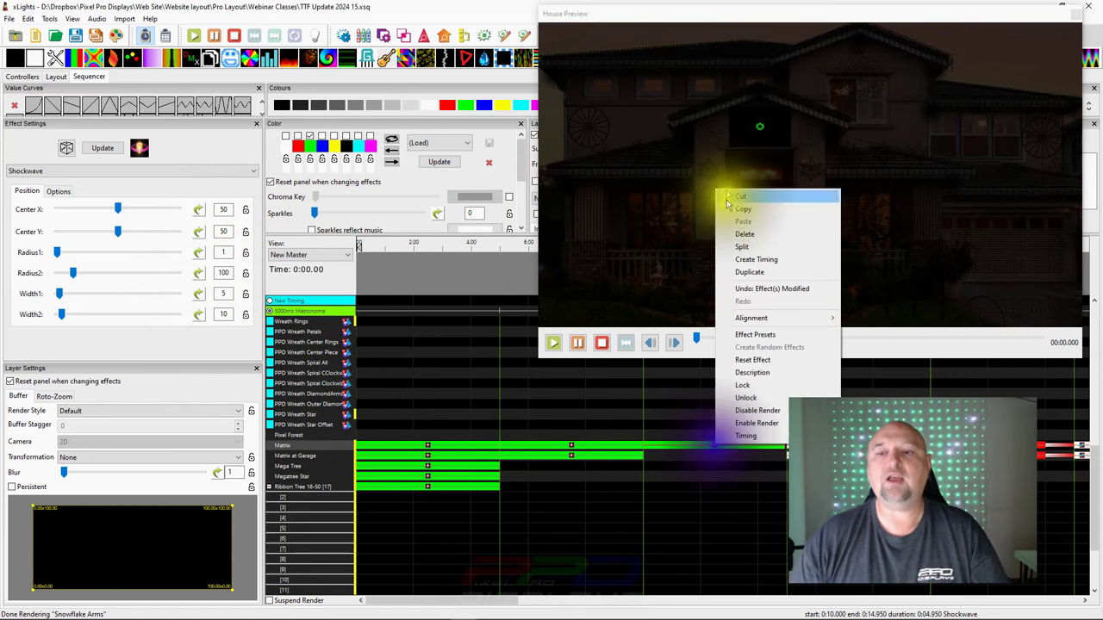
{"action": "left_click", "coordinate": [727, 210]}
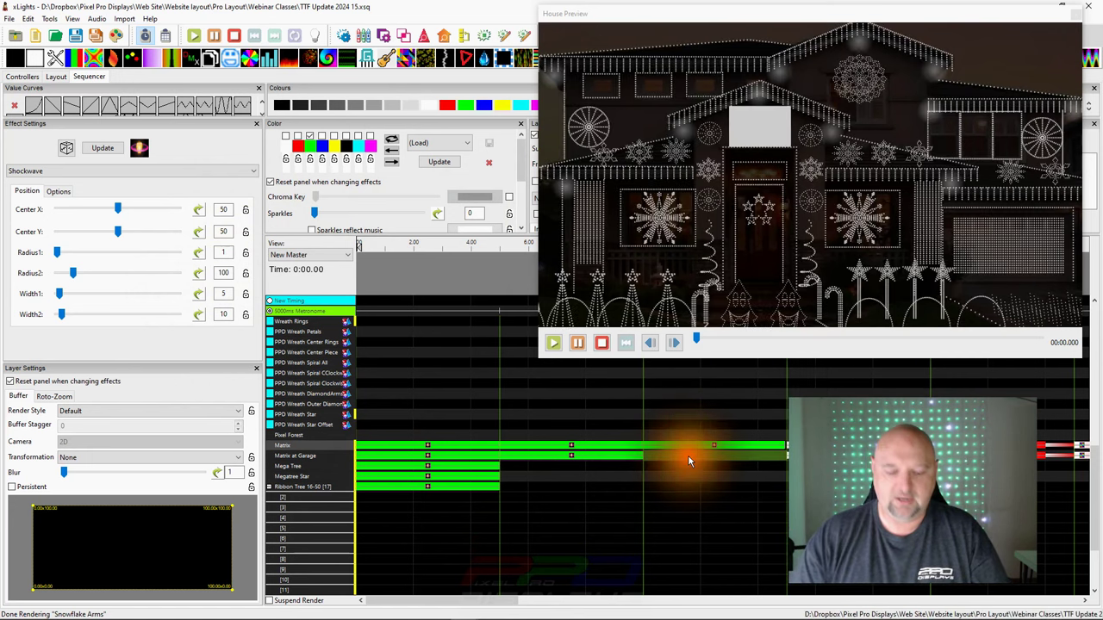
{"action": "key", "text": "ctrl+v"}
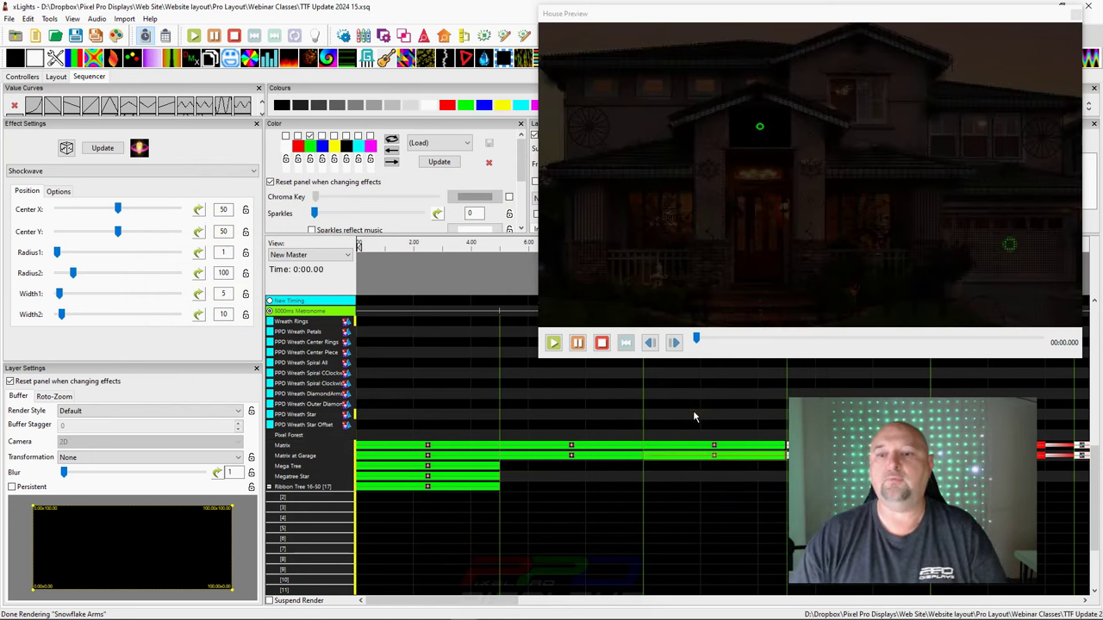
{"action": "mouse_move", "coordinate": [943, 255]}
{"action": "left_mouse_down"}
{"action": "mouse_move", "coordinate": [906, 253]}
{"action": "mouse_move", "coordinate": [929, 242]}
{"action": "left_mouse_up"}
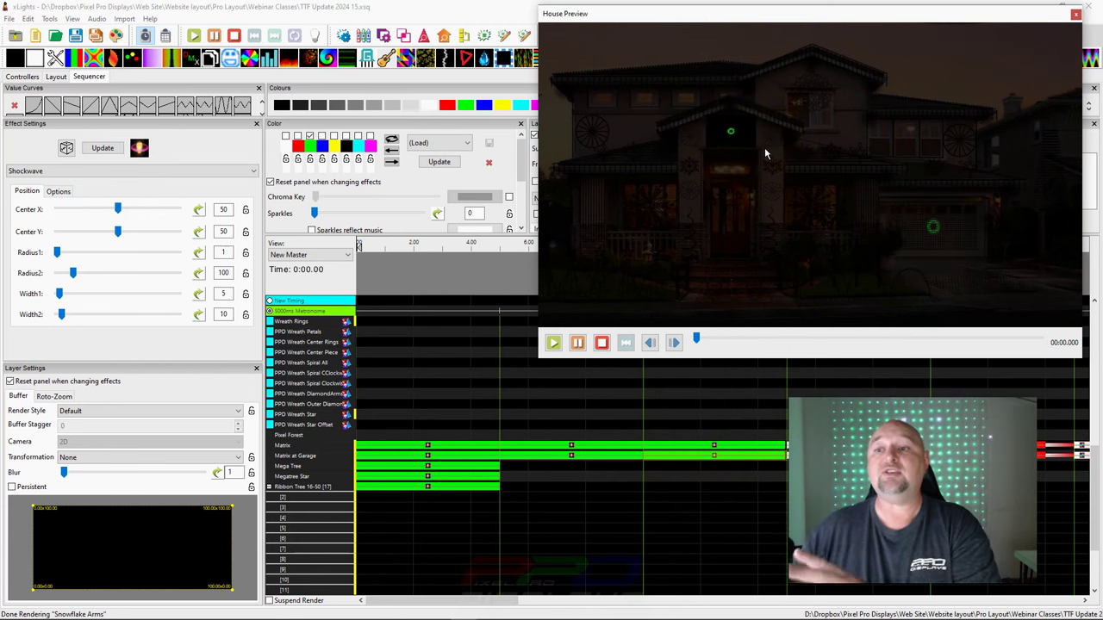
{"action": "left_click", "coordinate": [571, 444]}
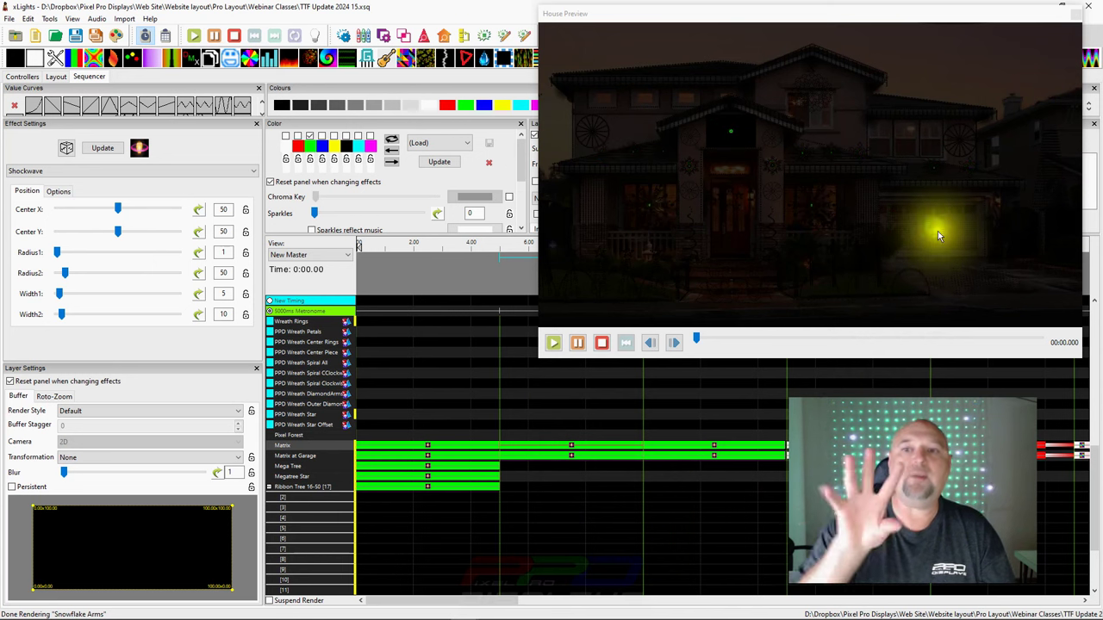
Tick Scale to Buffer in the middle Matrix Shockwave effect's Options
{"action": "left_click", "coordinate": [577, 452]}
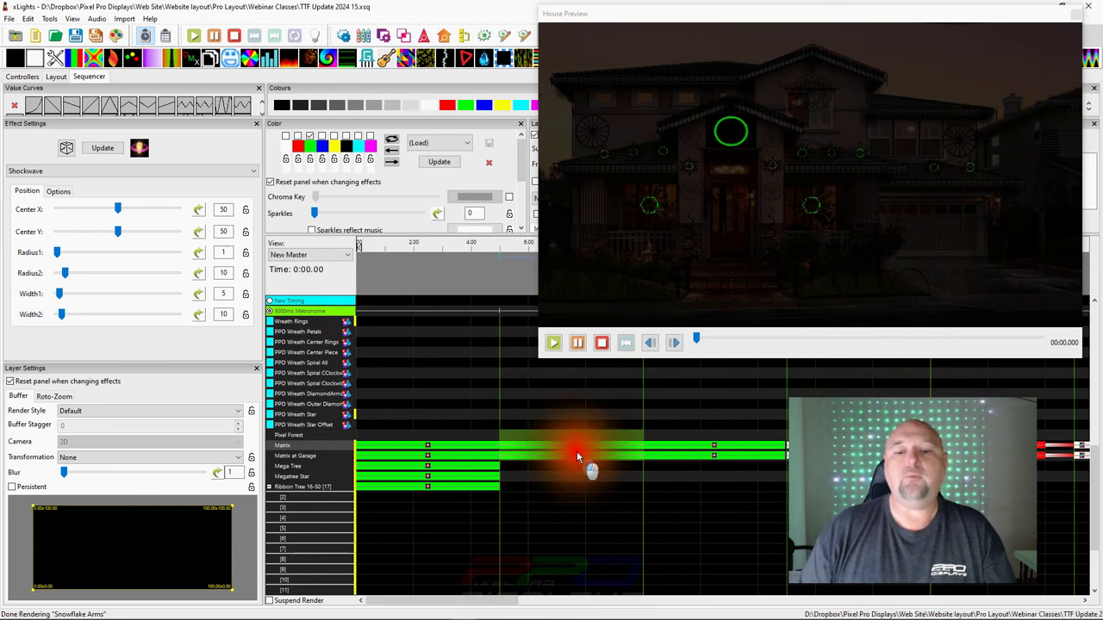
{"action": "left_click", "coordinate": [57, 192]}
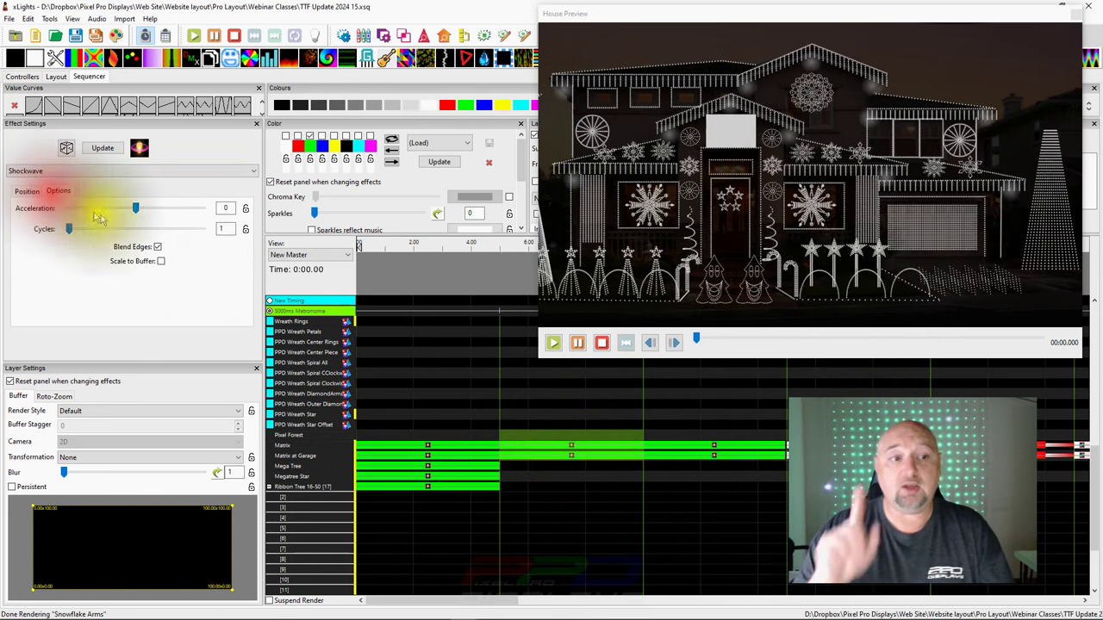
{"action": "left_click", "coordinate": [160, 261]}
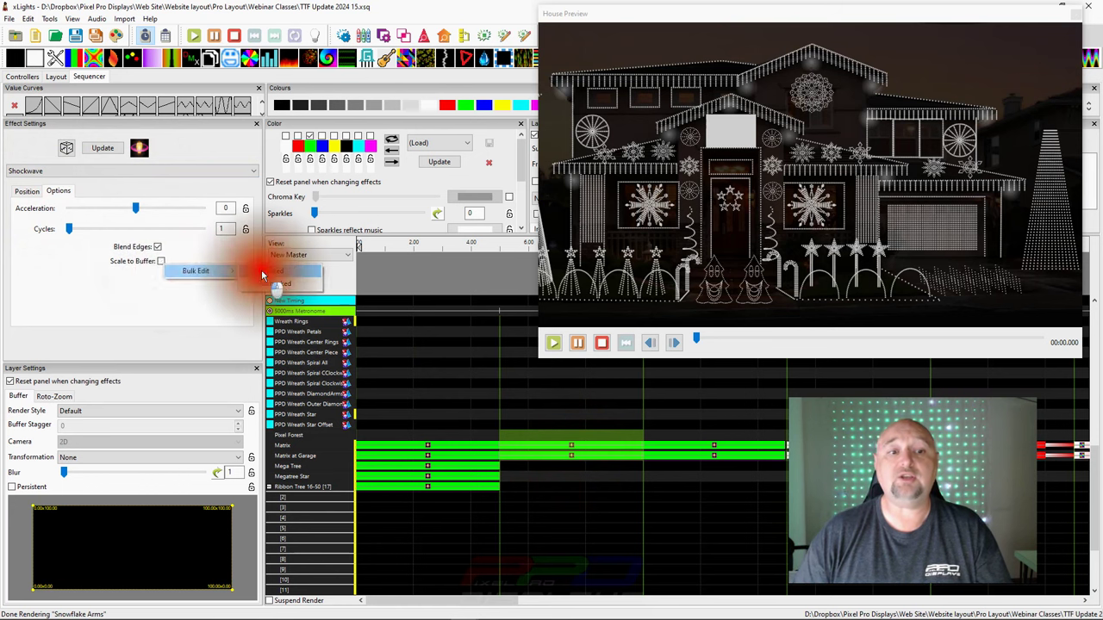
{"action": "left_click", "coordinate": [569, 449]}
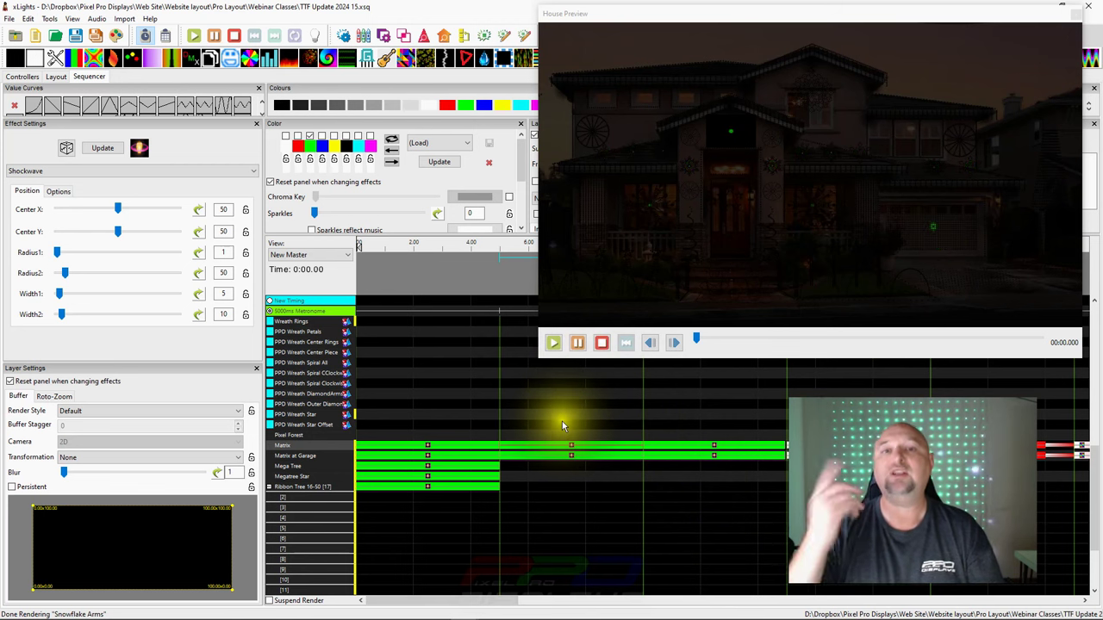
Give the Snowflakes Shockwave Per Model Default render style and turn on Scale to Buffer
{"action": "scroll", "coordinate": [559, 415], "scroll_direction": "up", "scroll_amount": 2}
{"action": "scroll", "coordinate": [550, 403], "scroll_direction": "up", "scroll_amount": 7}
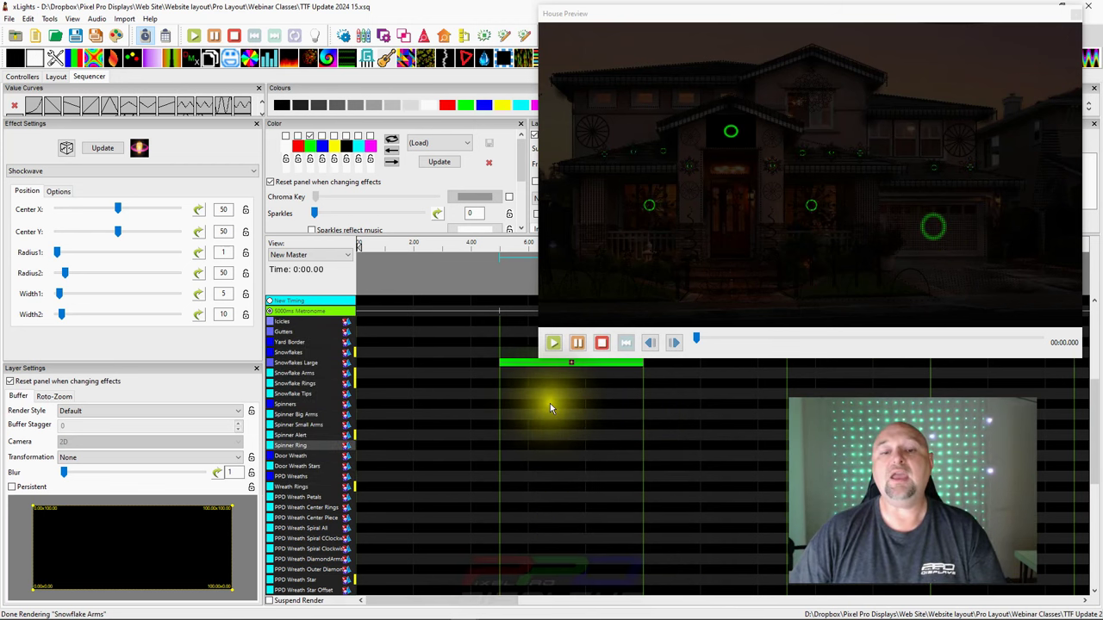
{"action": "left_click", "coordinate": [573, 426]}
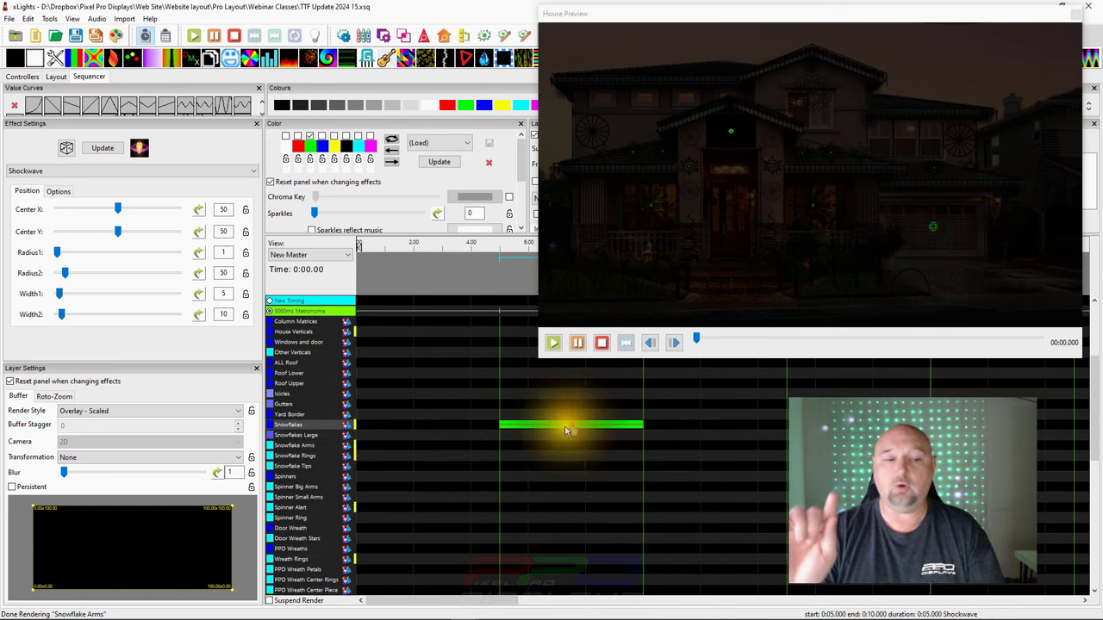
{"action": "scroll", "coordinate": [108, 411], "scroll_direction": "down", "scroll_amount": 9}
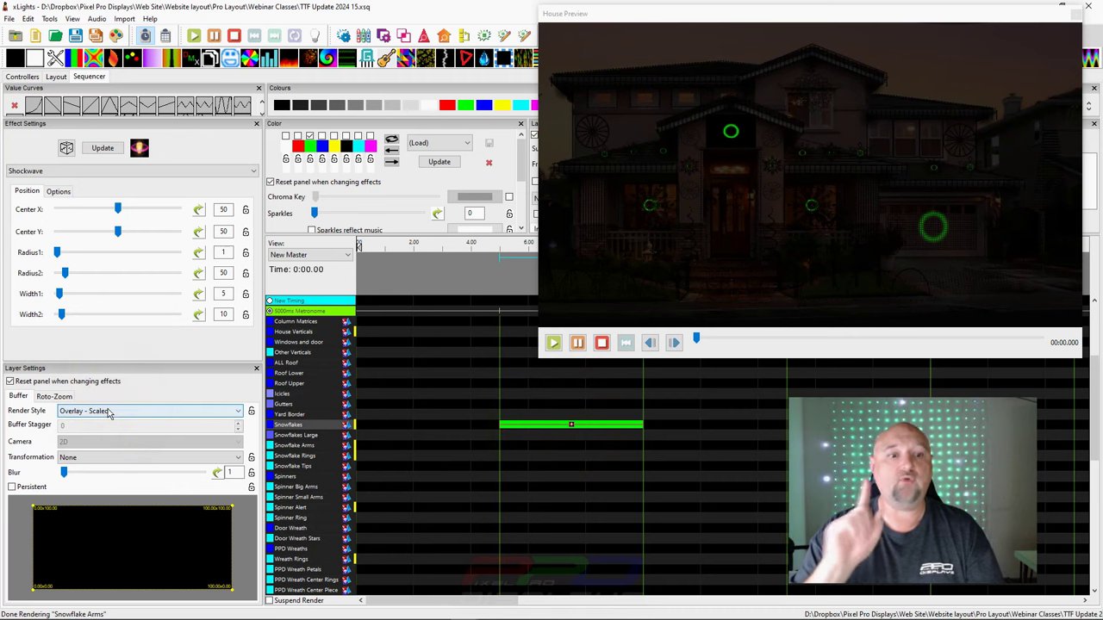
{"action": "left_click", "coordinate": [109, 413]}
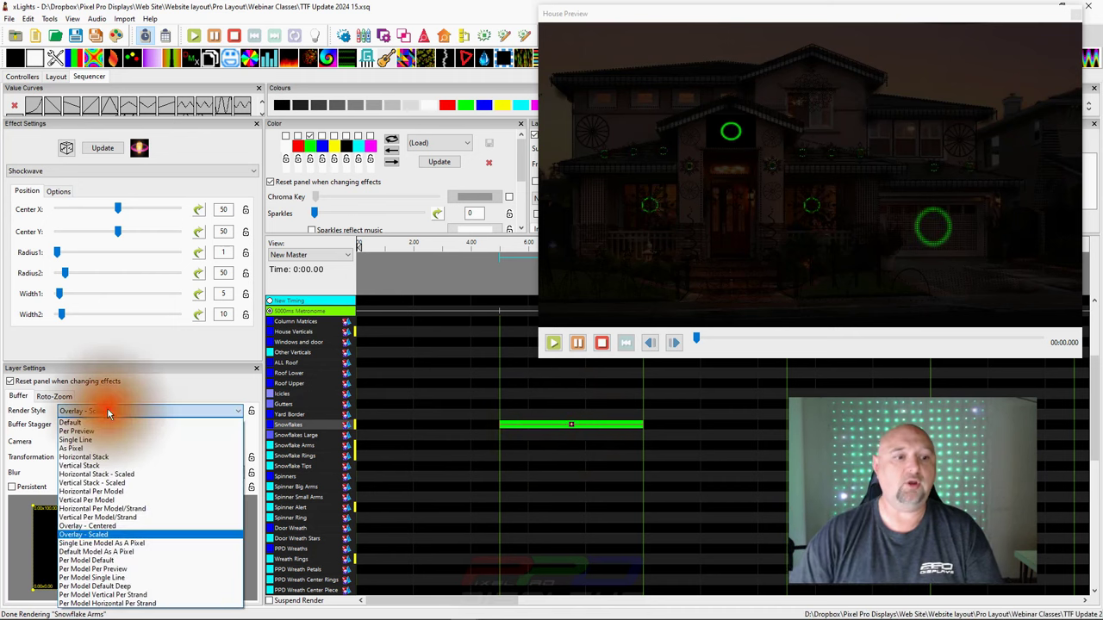
{"action": "left_click", "coordinate": [103, 562]}
{"action": "left_click", "coordinate": [58, 191]}
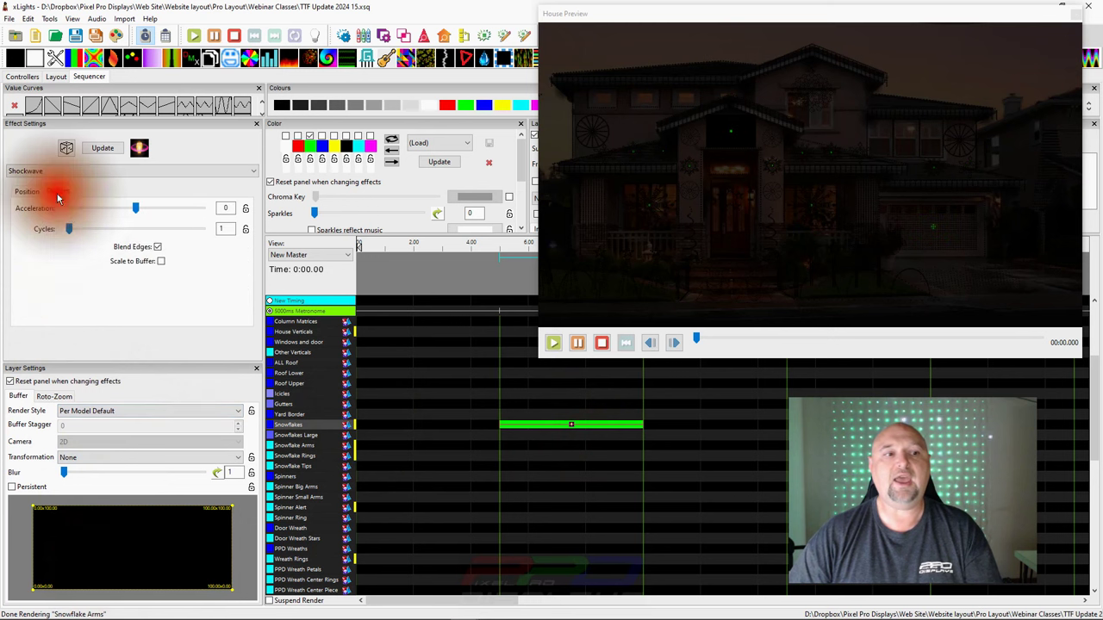
{"action": "left_click", "coordinate": [161, 262]}
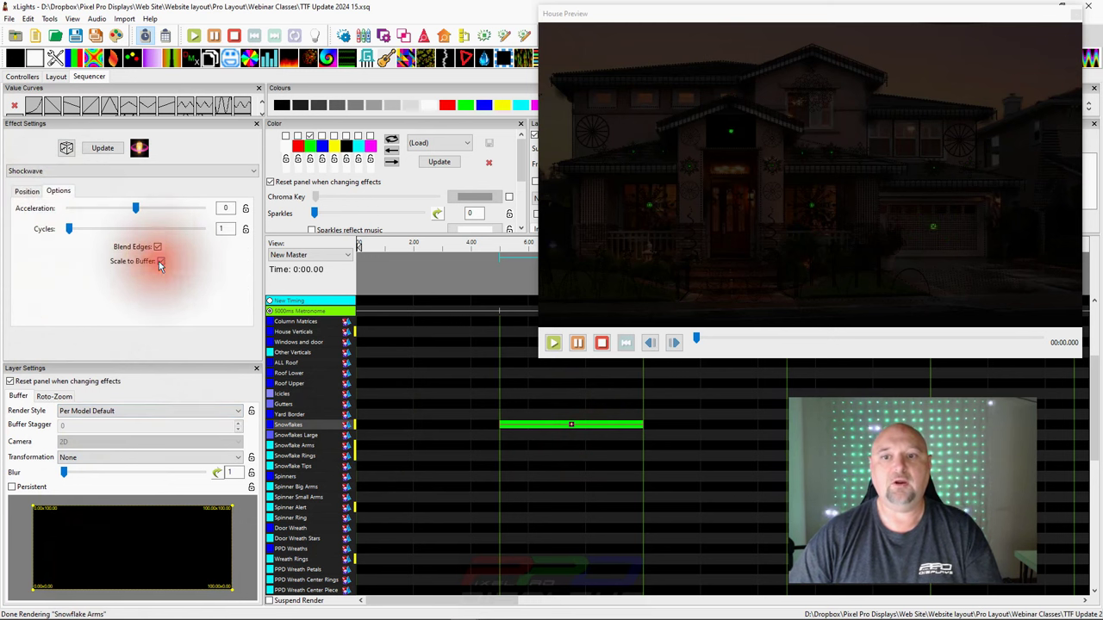
Set its Position values to Radius2 100, Width1 10 and Width2 20
{"action": "left_click", "coordinate": [572, 424]}
{"action": "left_click", "coordinate": [27, 192]}
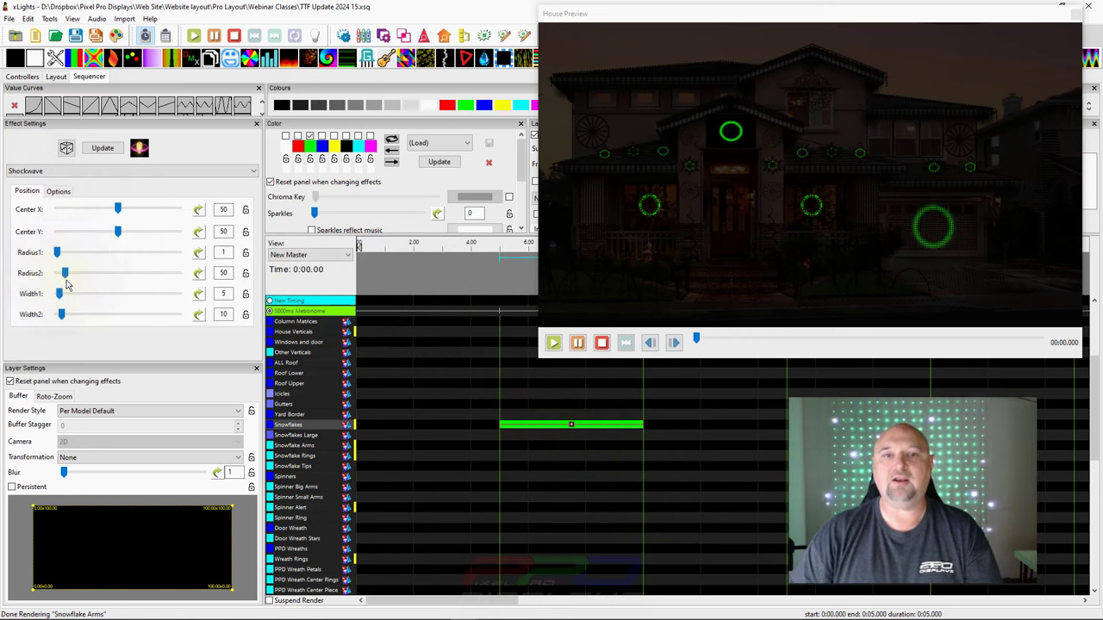
{"action": "left_click", "coordinate": [238, 274]}
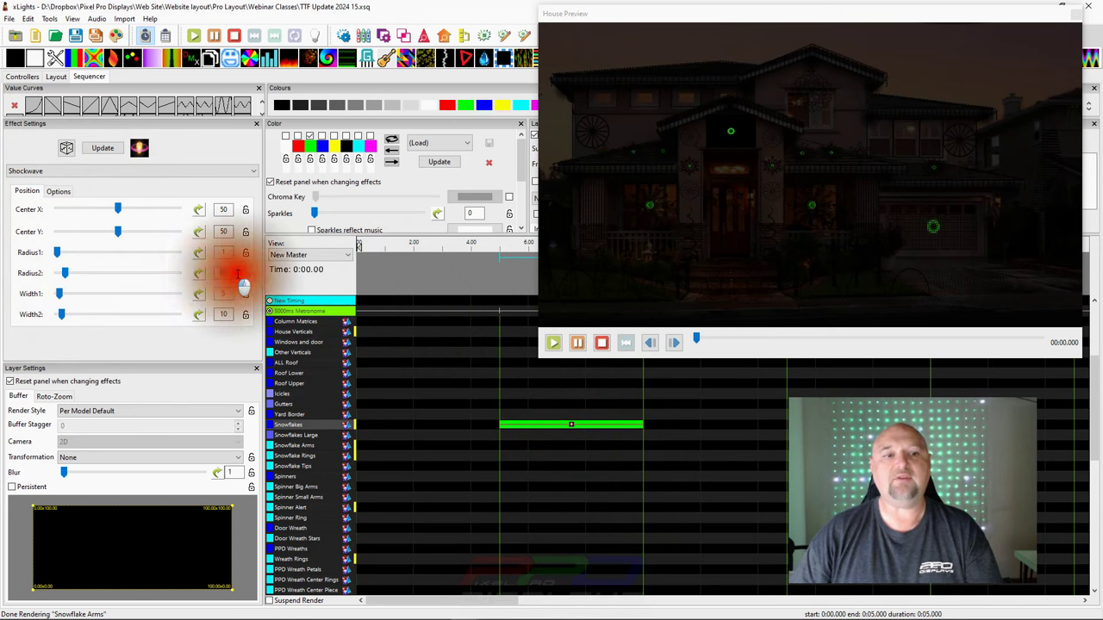
{"action": "type", "text": "10"}
{"action": "left_click", "coordinate": [195, 263]}
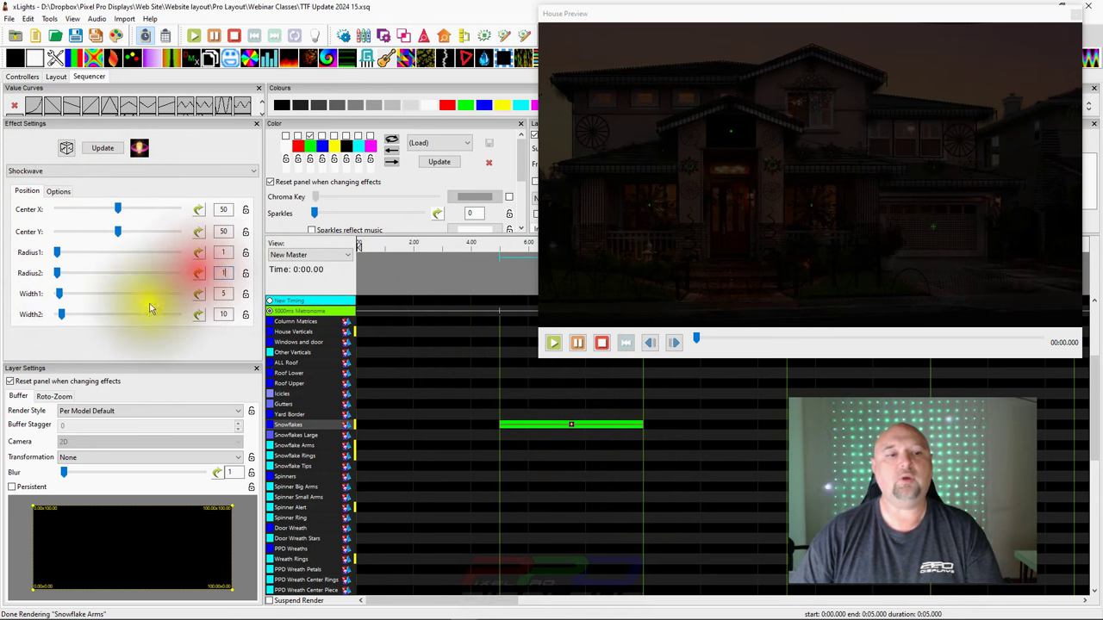
{"action": "type", "text": "00"}
{"action": "left_click", "coordinate": [223, 294]}
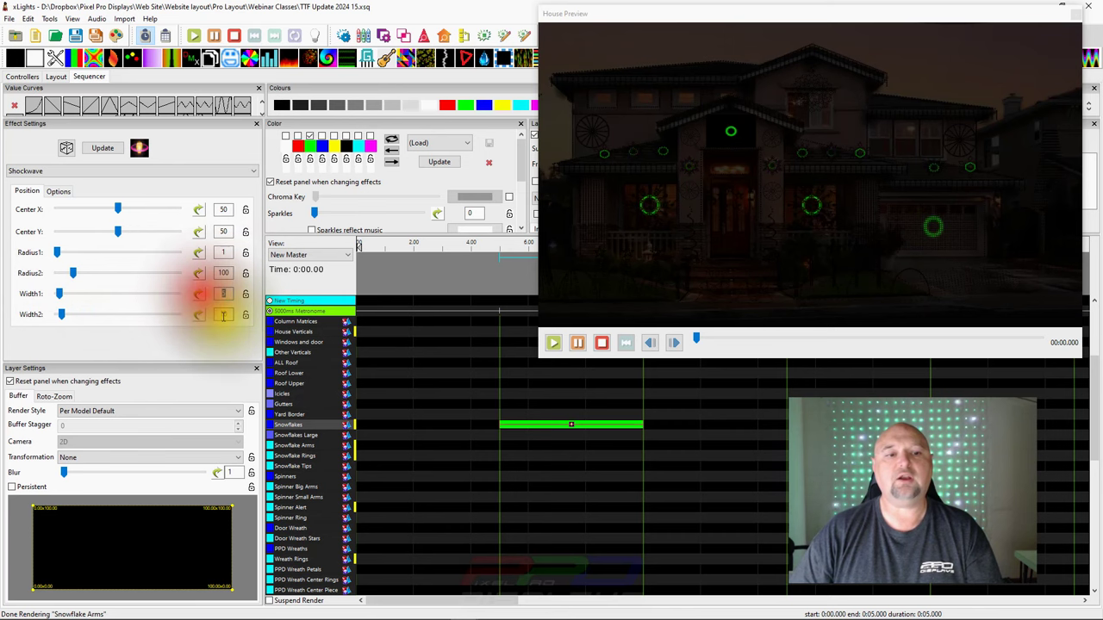
{"action": "type", "text": "10"}
{"action": "left_click", "coordinate": [211, 312]}
{"action": "type", "text": "20"}
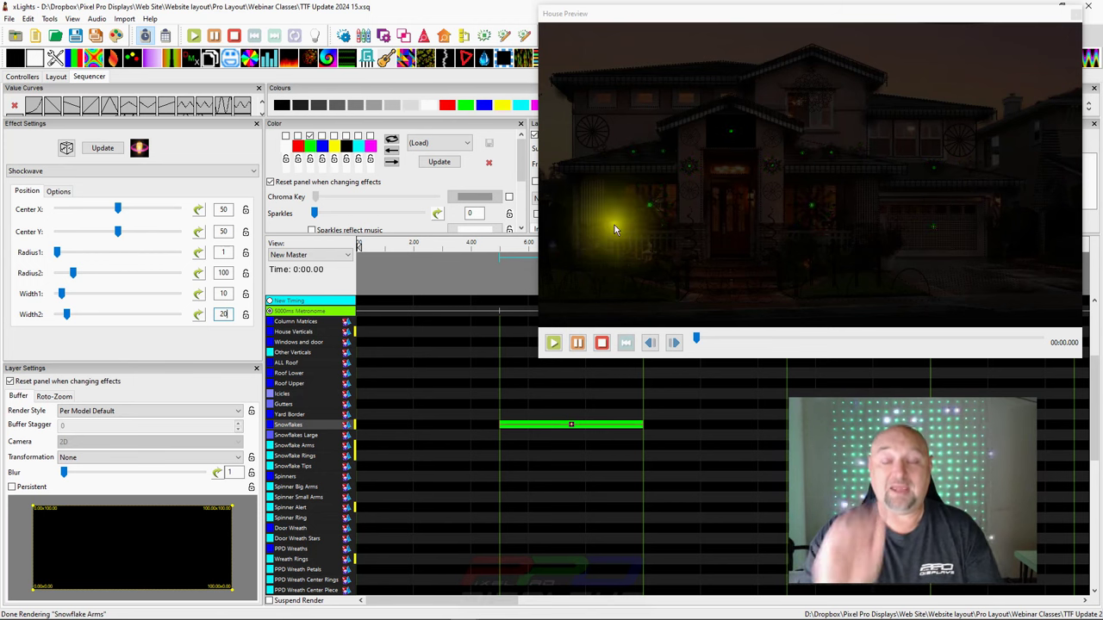
{"action": "scroll", "coordinate": [603, 470], "scroll_direction": "down", "scroll_amount": 6}
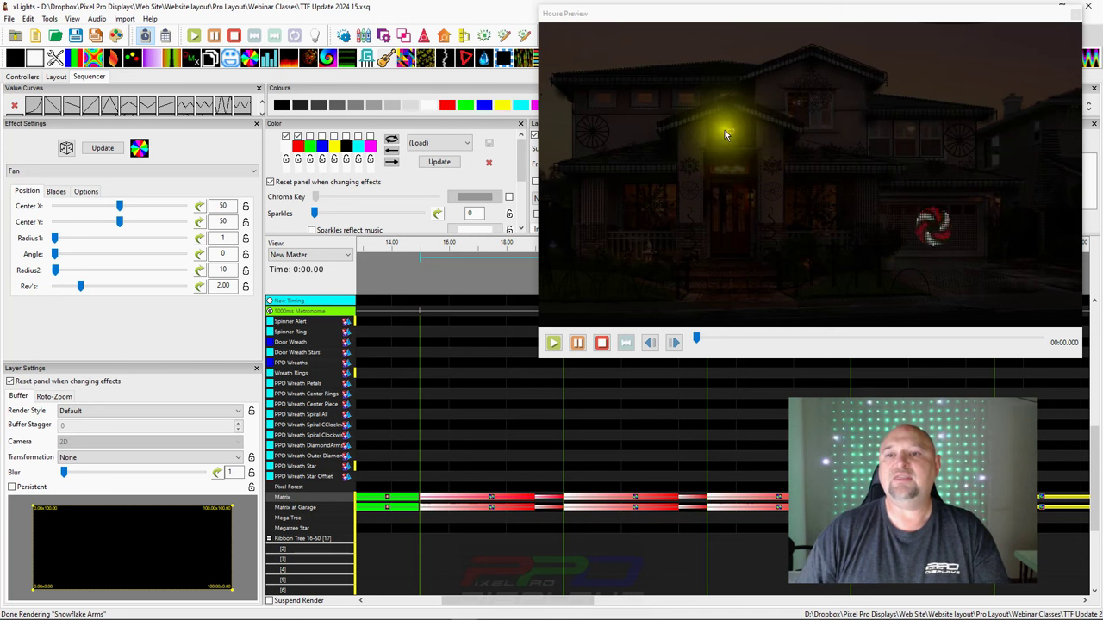
Change the Matrix Fan effect's Radius2 to 50 and apply it
{"action": "left_click", "coordinate": [495, 500]}
{"action": "left_click", "coordinate": [85, 190]}
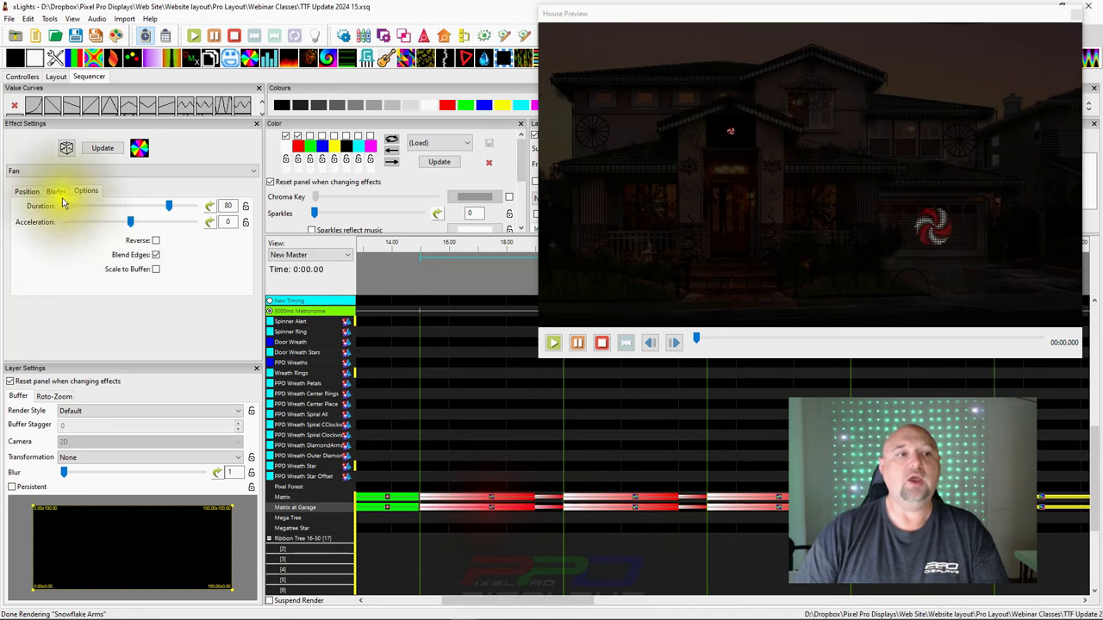
{"action": "left_click", "coordinate": [26, 191]}
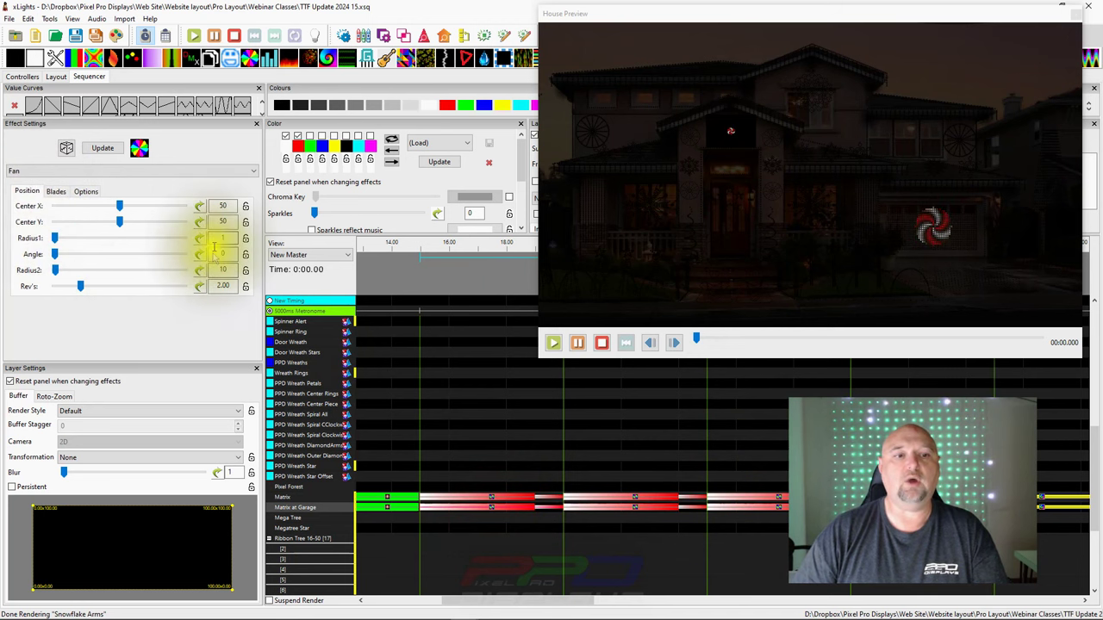
{"action": "left_click", "coordinate": [494, 504]}
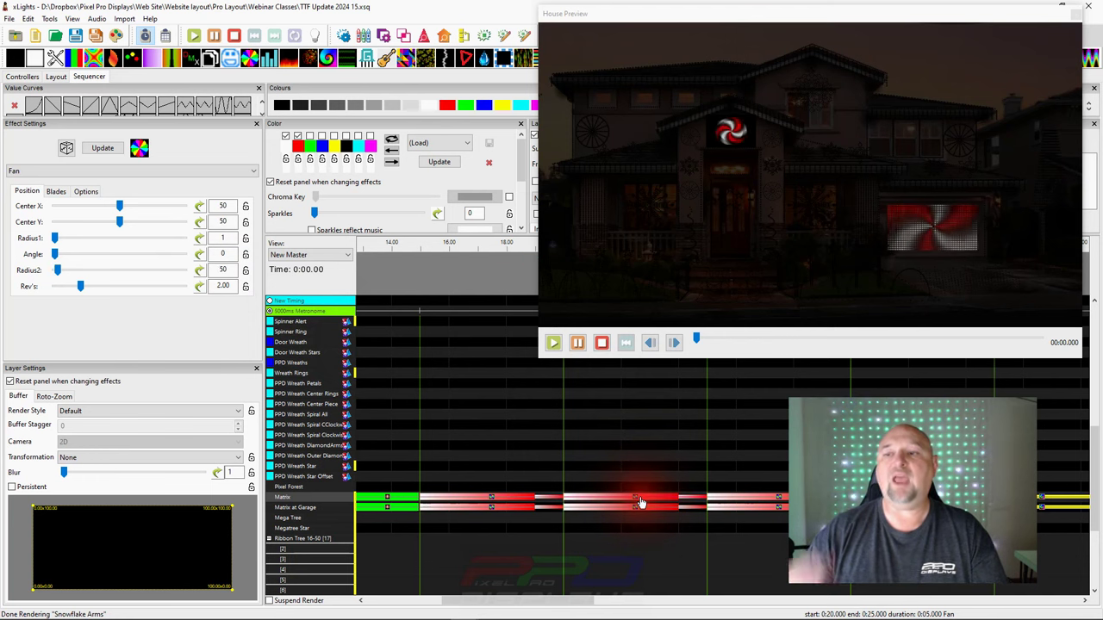
{"action": "double_click", "coordinate": [222, 269]}
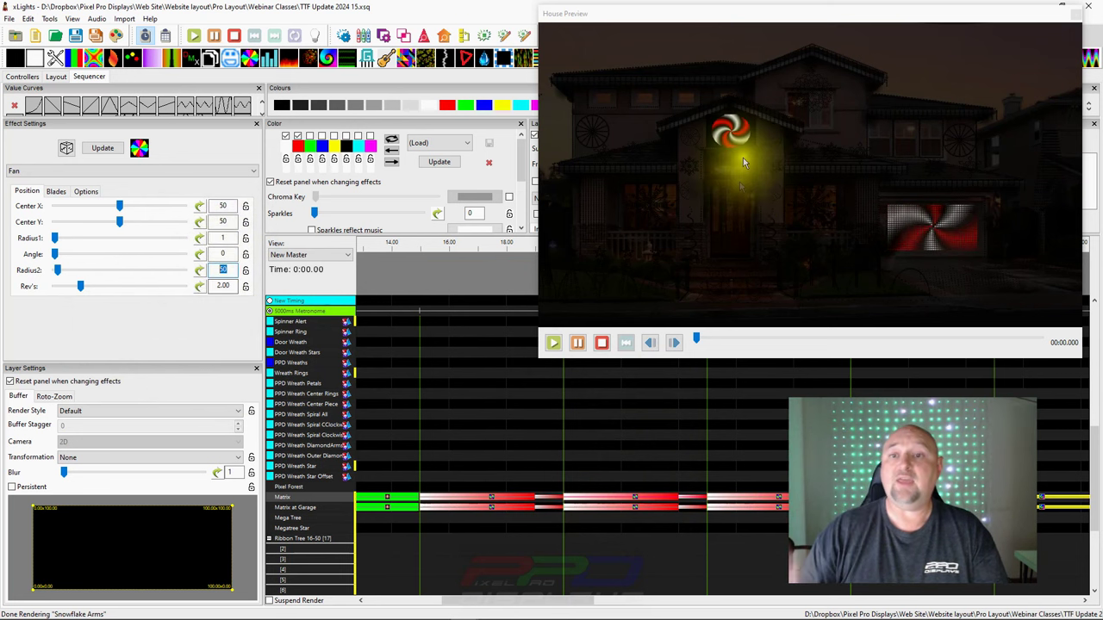
{"action": "left_click", "coordinate": [639, 505]}
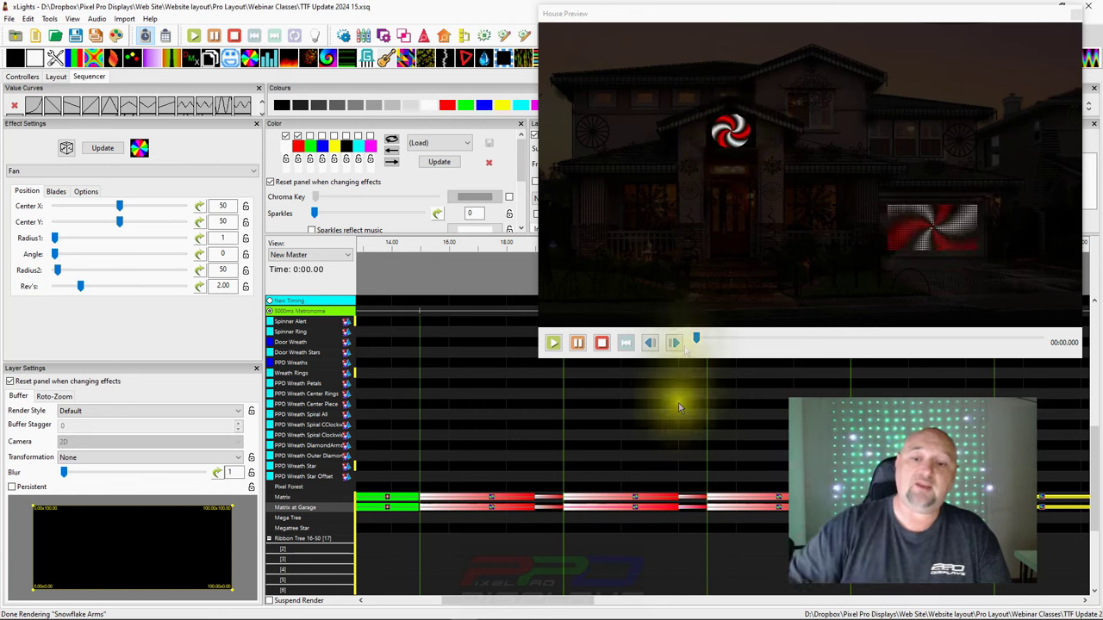
Check the last Matrix Fan's Scale to Buffer option and inner radius, then select the Garage Fan
{"action": "left_click", "coordinate": [781, 499]}
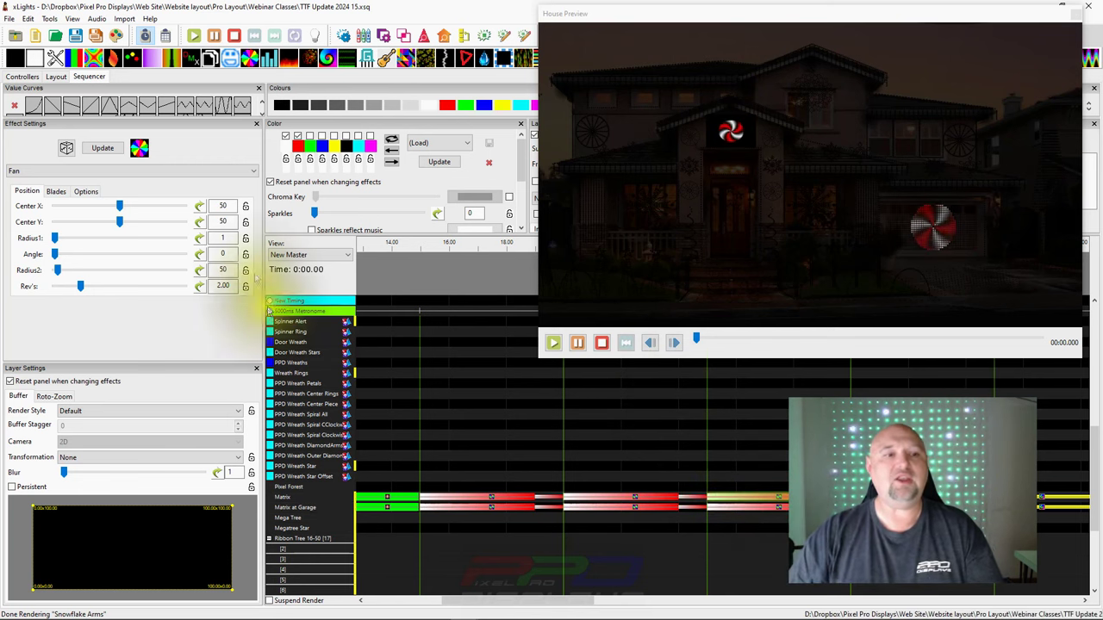
{"action": "left_click", "coordinate": [83, 191]}
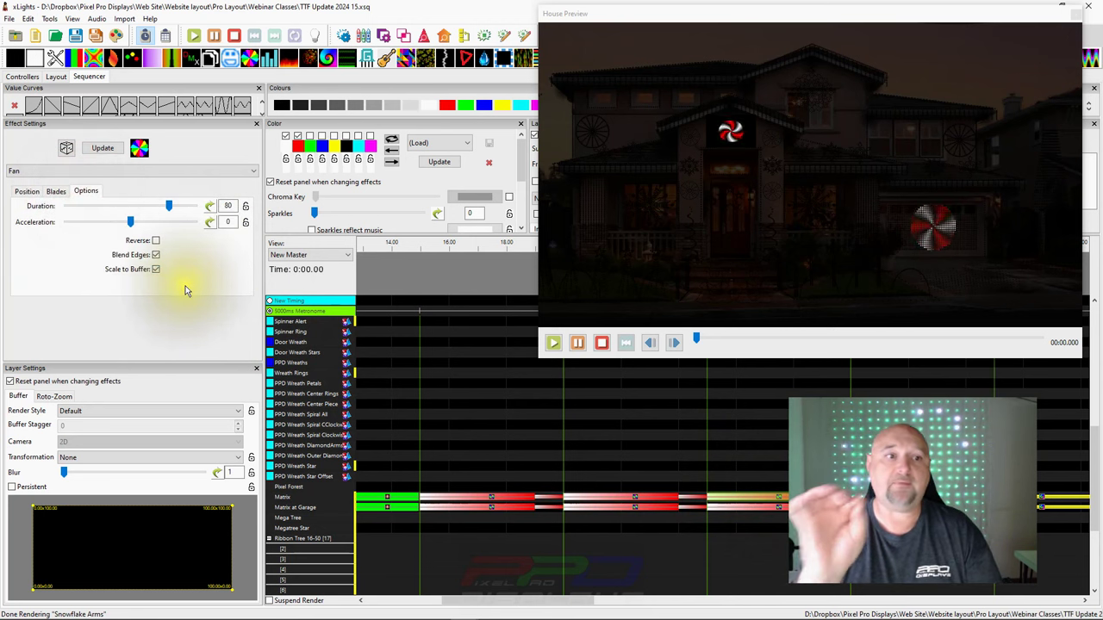
{"action": "left_click", "coordinate": [26, 191]}
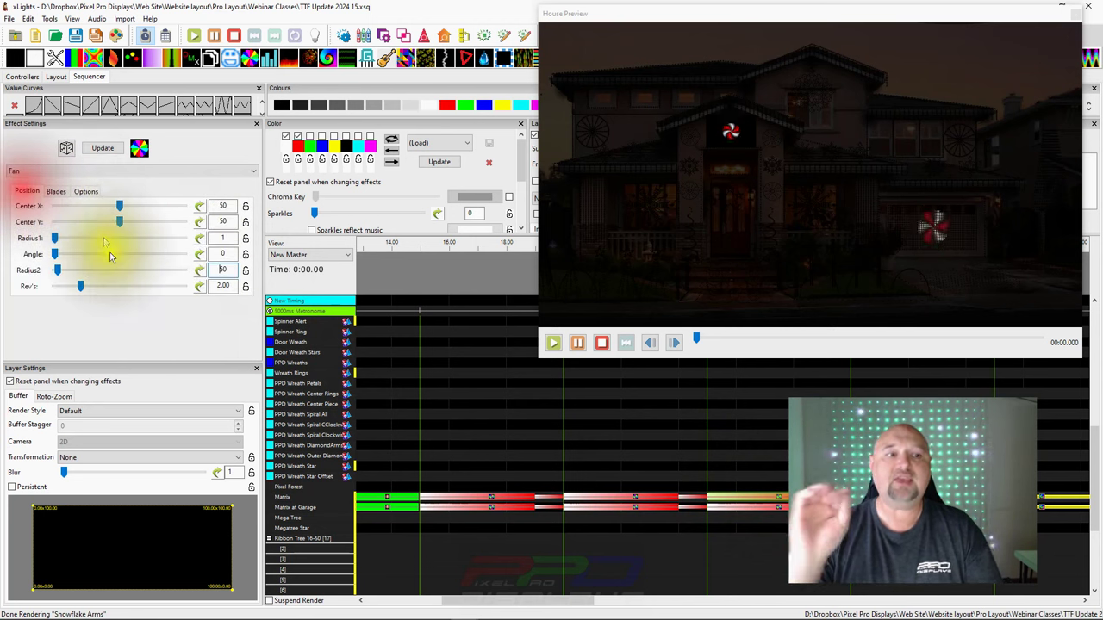
{"action": "left_click", "coordinate": [222, 238]}
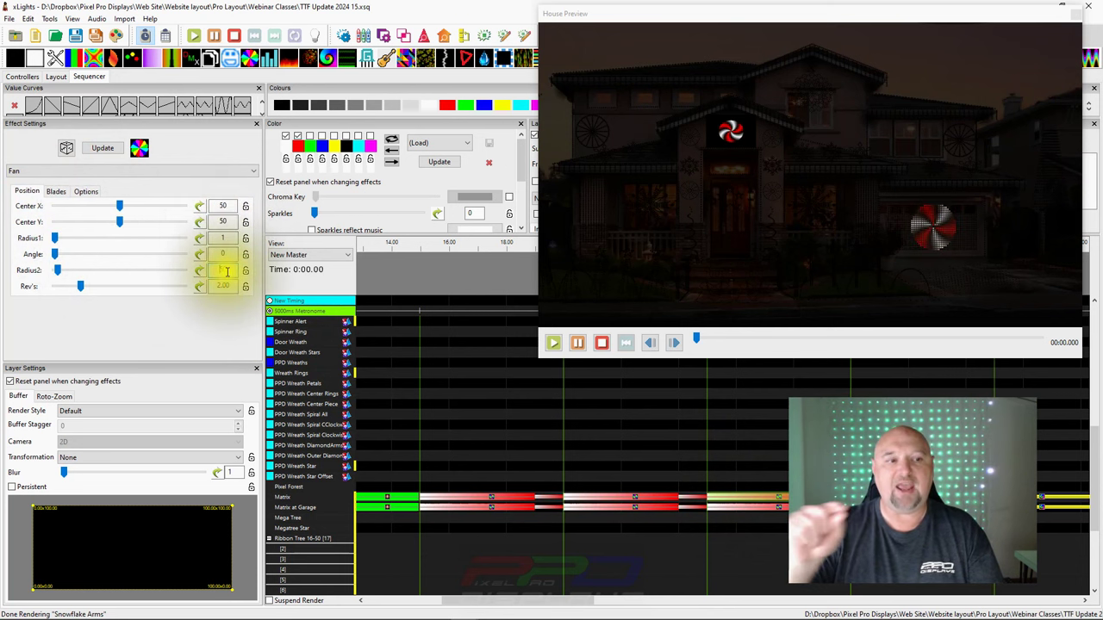
{"action": "left_click", "coordinate": [779, 509]}
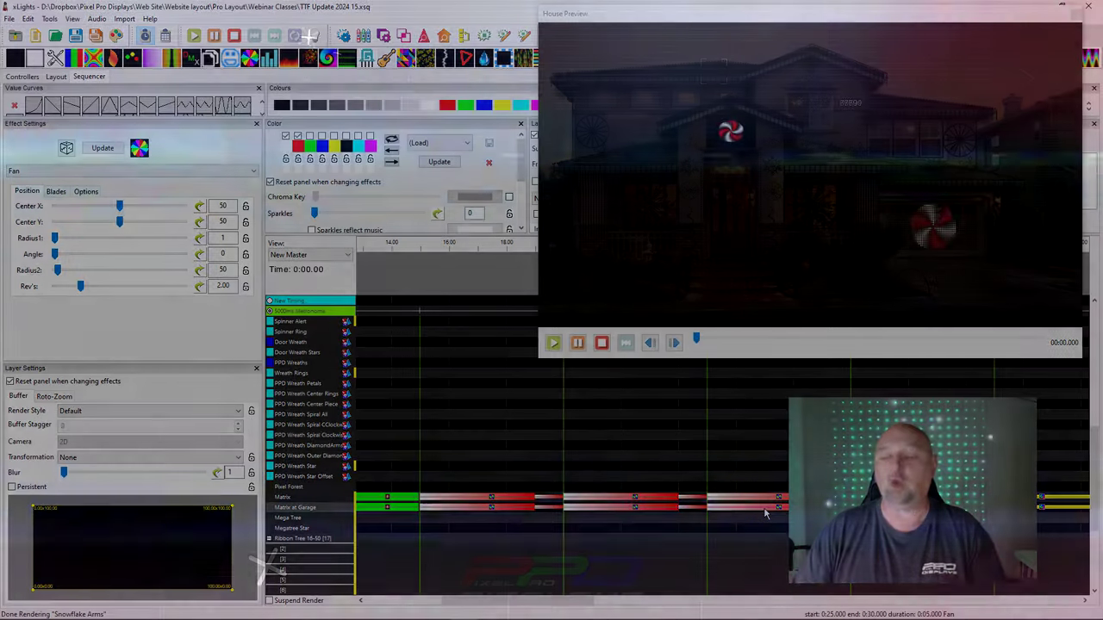
Select the Matrix-row Galaxy effect and compare its Start radius of 1 with its End radius of 10
{"action": "left_click", "coordinate": [557, 504]}
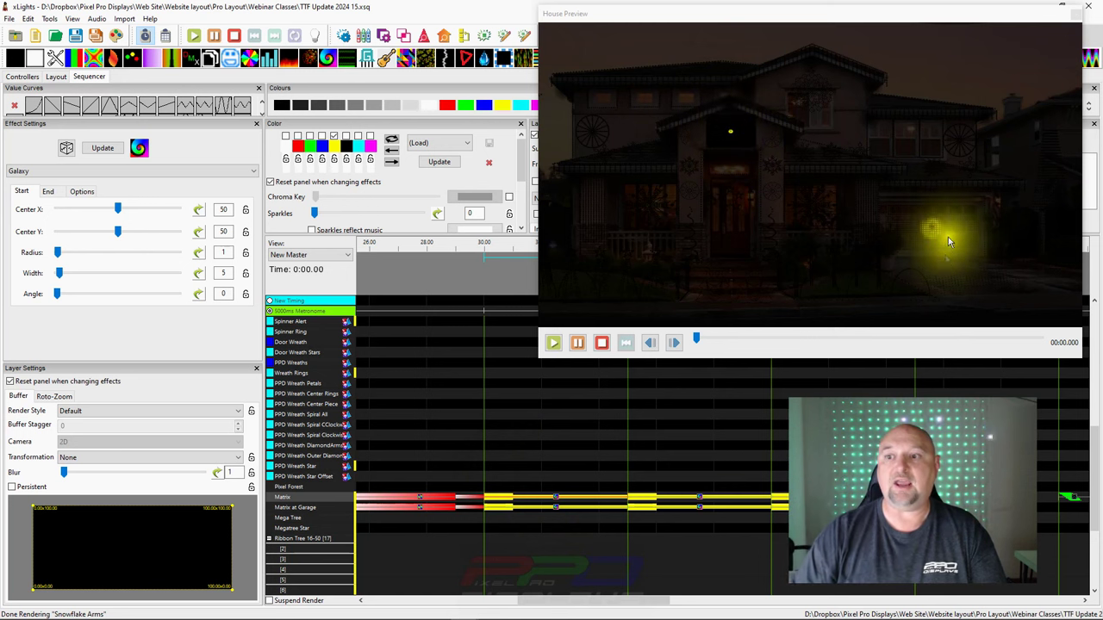
{"action": "left_click", "coordinate": [48, 191]}
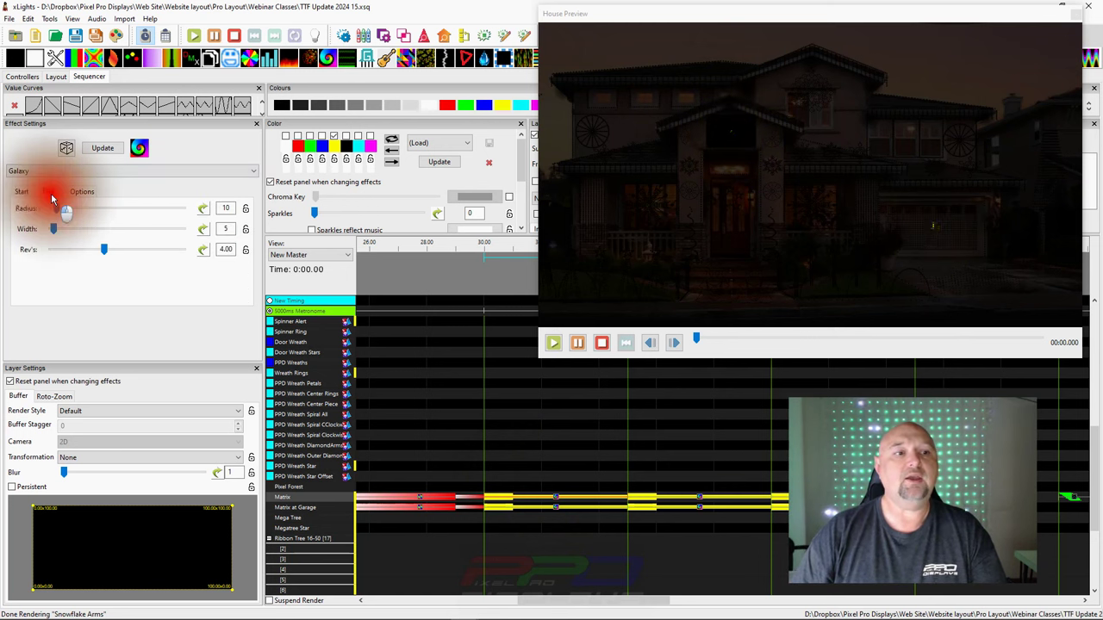
{"action": "left_click", "coordinate": [54, 209]}
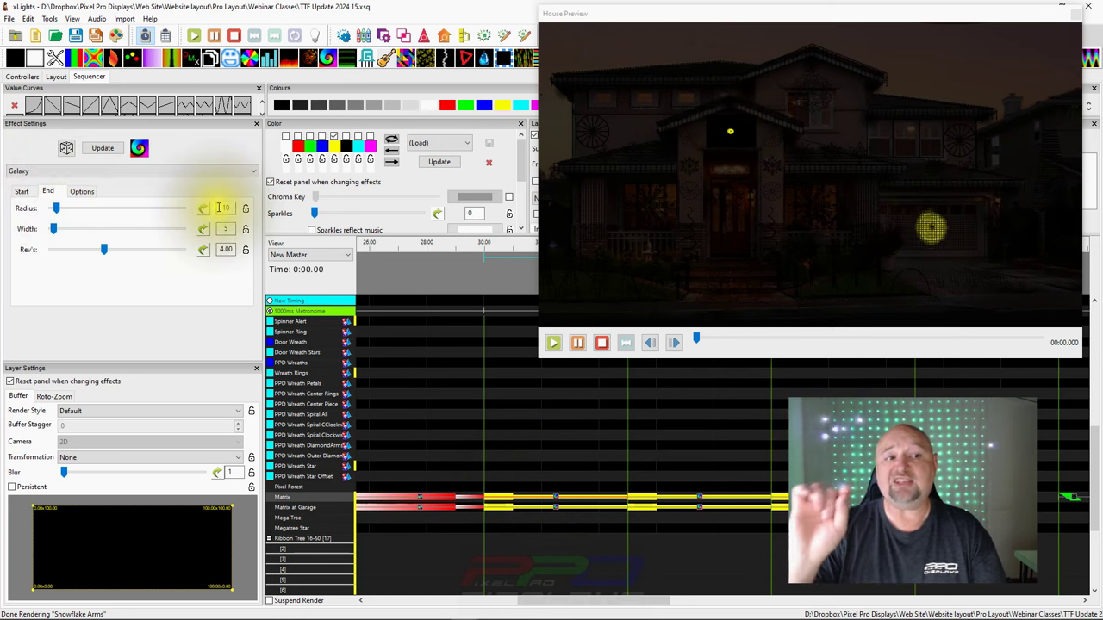
{"action": "left_click", "coordinate": [22, 191]}
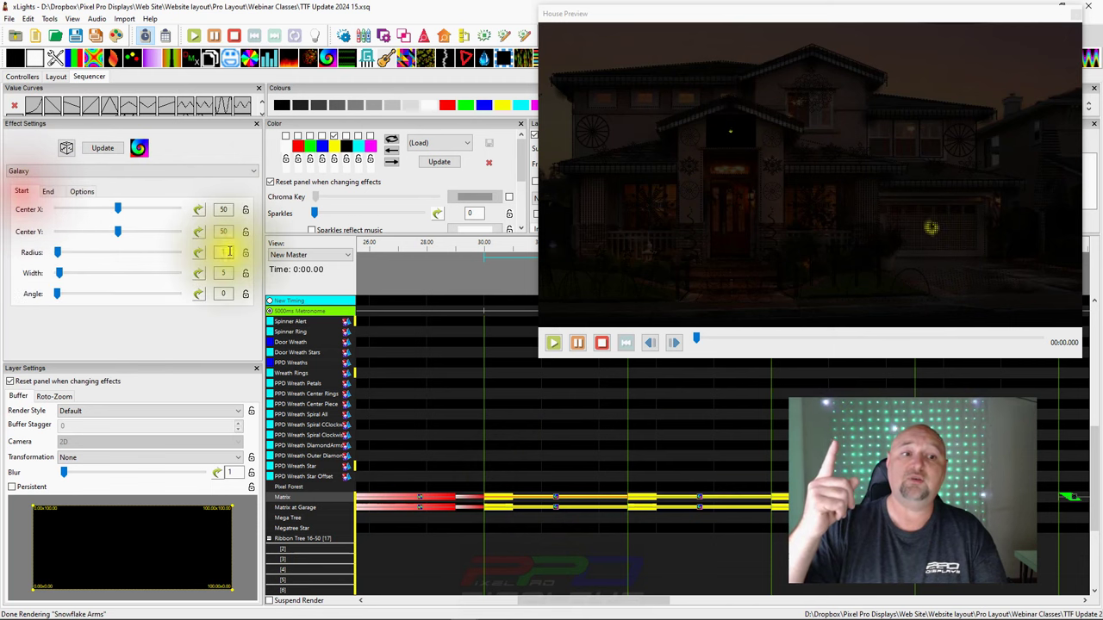
{"action": "left_click", "coordinate": [48, 192]}
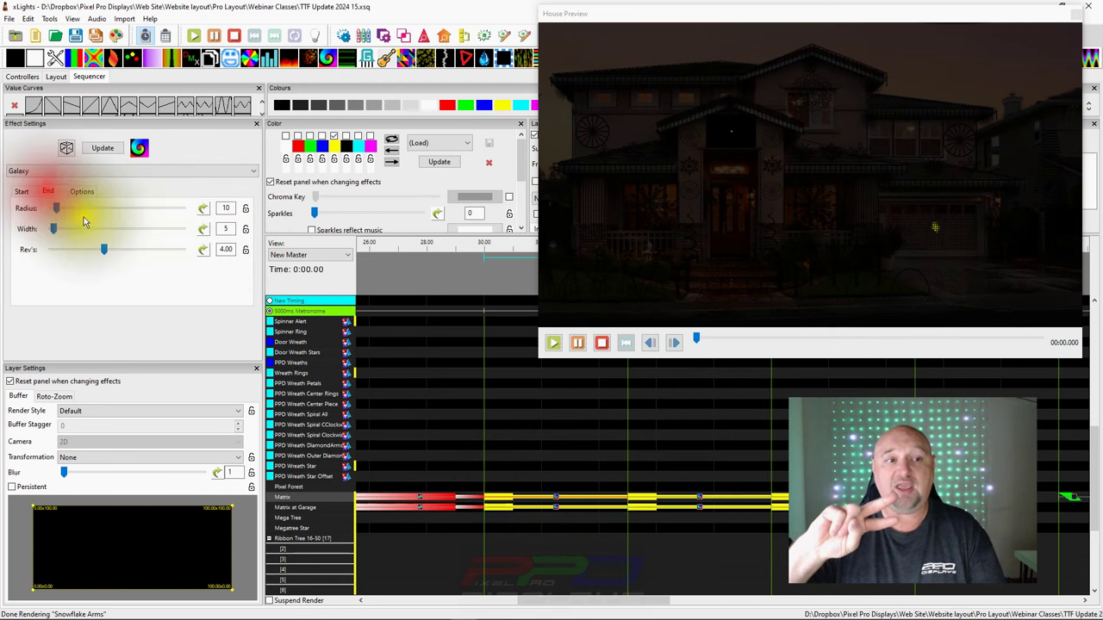
{"action": "left_click", "coordinate": [21, 191]}
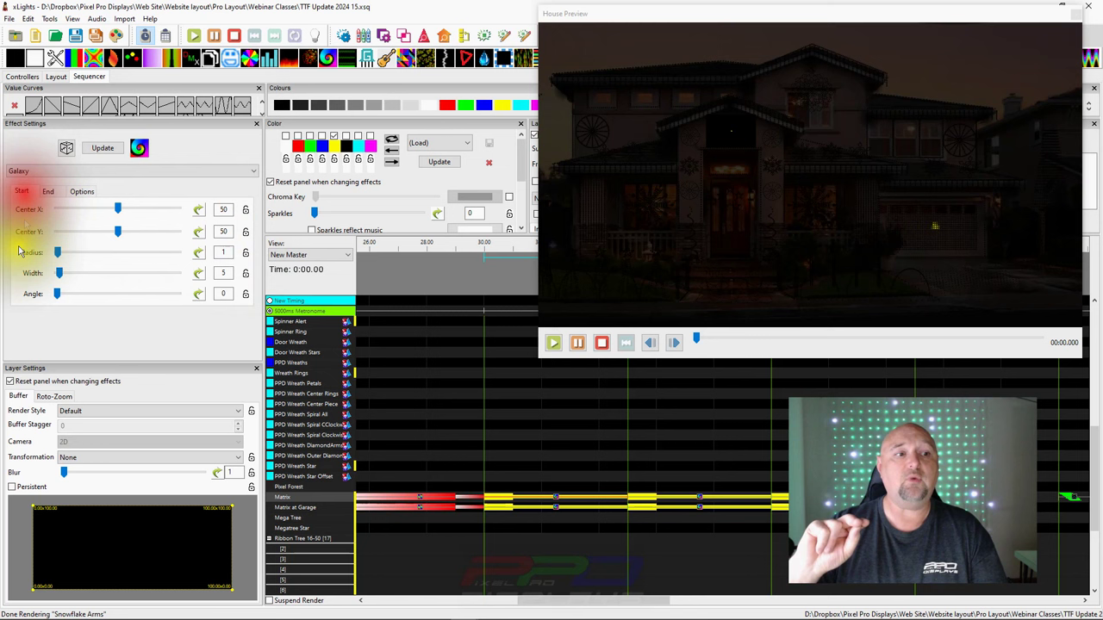
{"action": "left_click", "coordinate": [48, 191]}
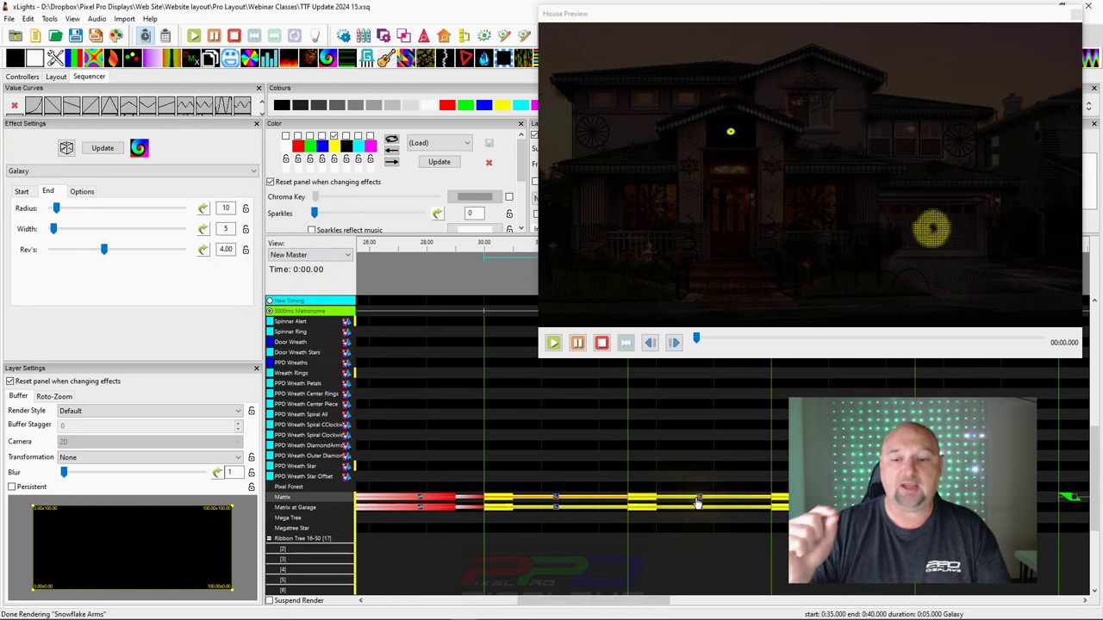
Raise the Galaxy End radius to 50, then check the Matrix at Garage Galaxy's end radius and width
{"action": "left_click_drag", "start_coordinate": [56, 208], "coordinate": [78, 207]}
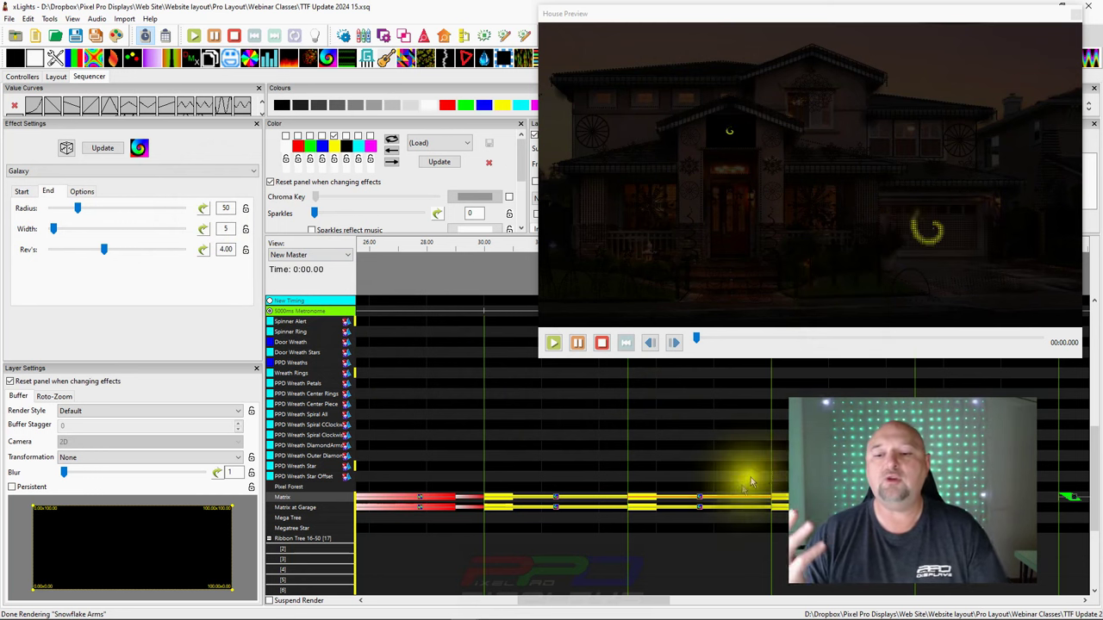
{"action": "left_click", "coordinate": [793, 507]}
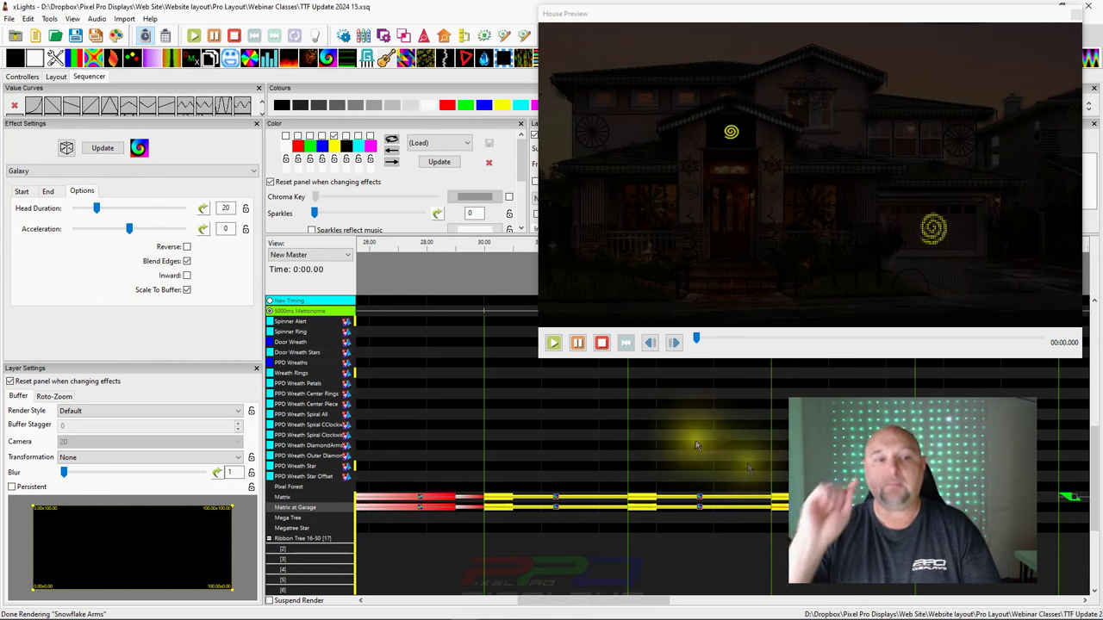
{"action": "left_click", "coordinate": [49, 197]}
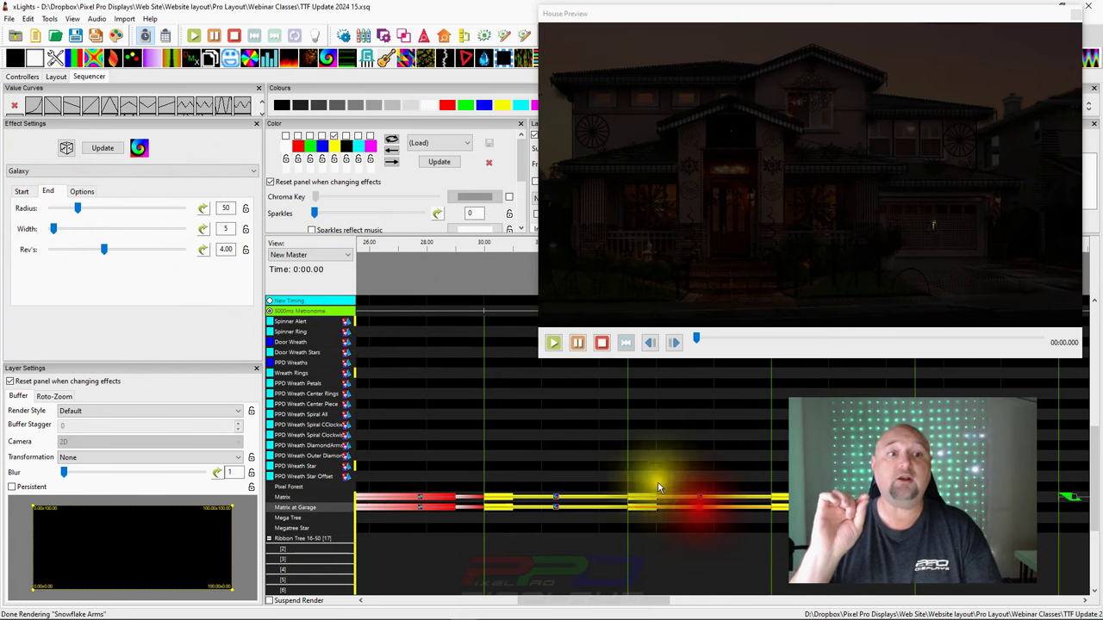
{"action": "left_click", "coordinate": [213, 214]}
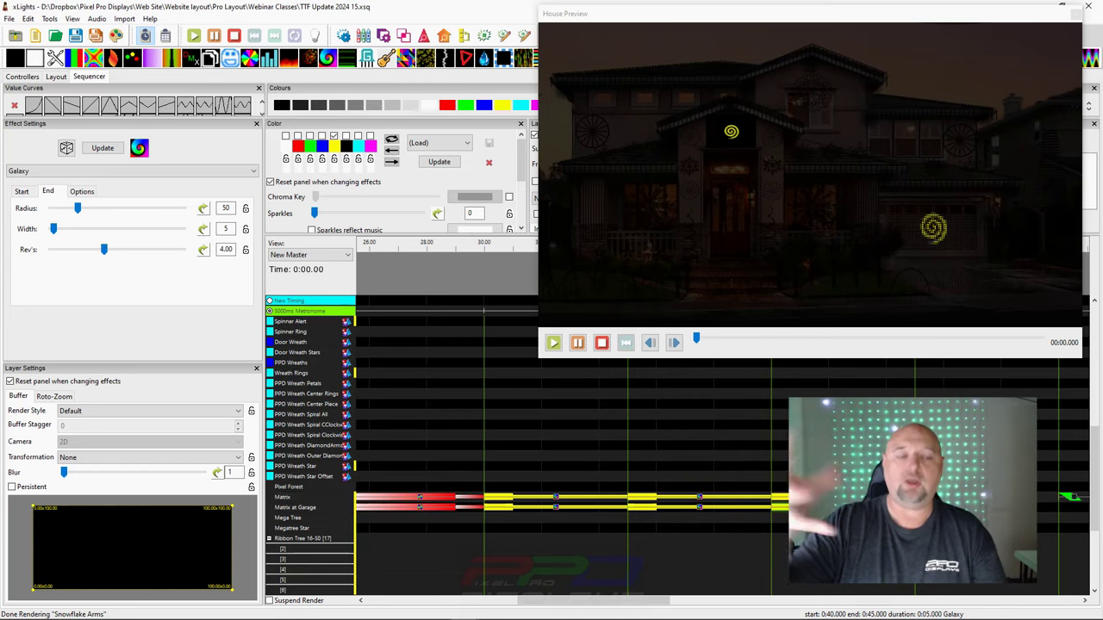
Review the Galaxy's Scale To Buffer bulk edit choices without changes, then reselect the Matrix Galaxy
{"action": "left_click", "coordinate": [81, 190]}
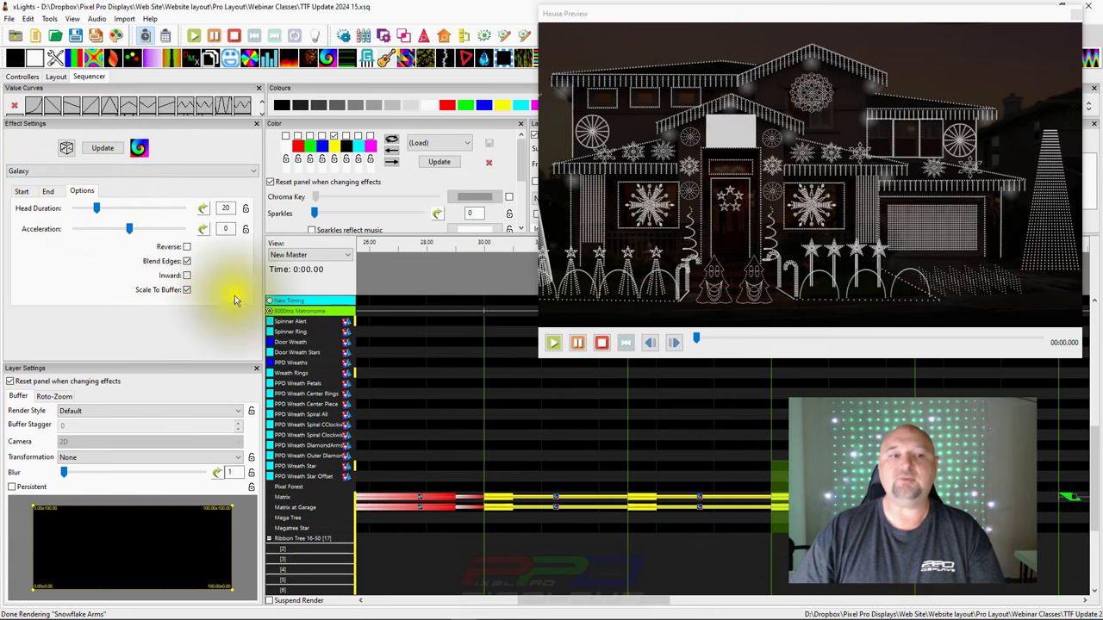
{"action": "right_click", "coordinate": [188, 292]}
{"action": "mouse_move", "coordinate": [250, 300]}
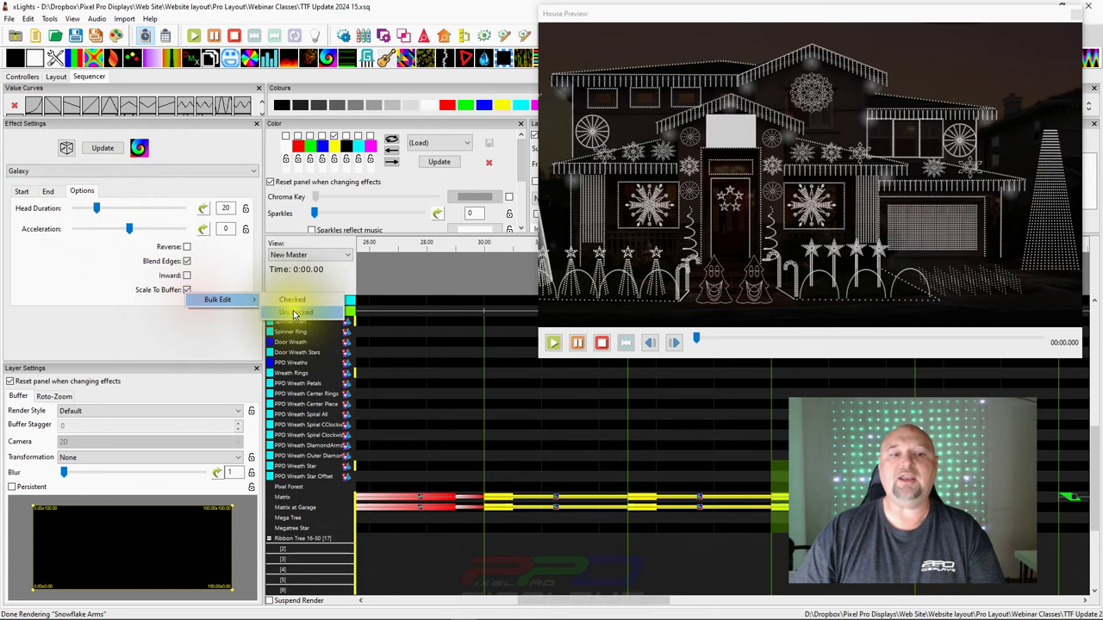
{"action": "left_click", "coordinate": [147, 310]}
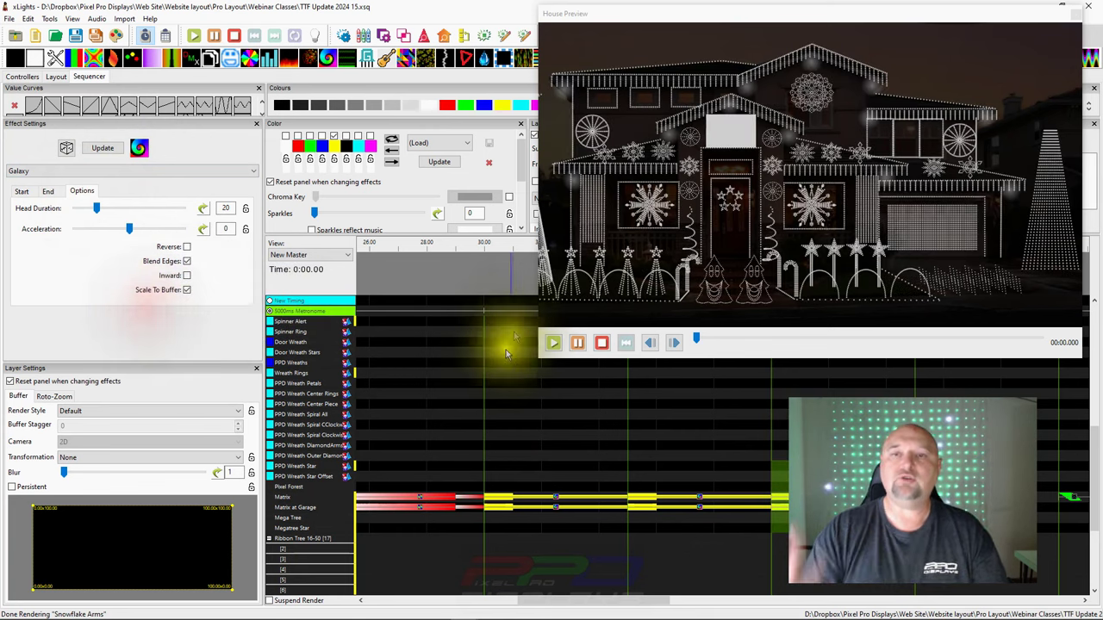
{"action": "left_click", "coordinate": [771, 498]}
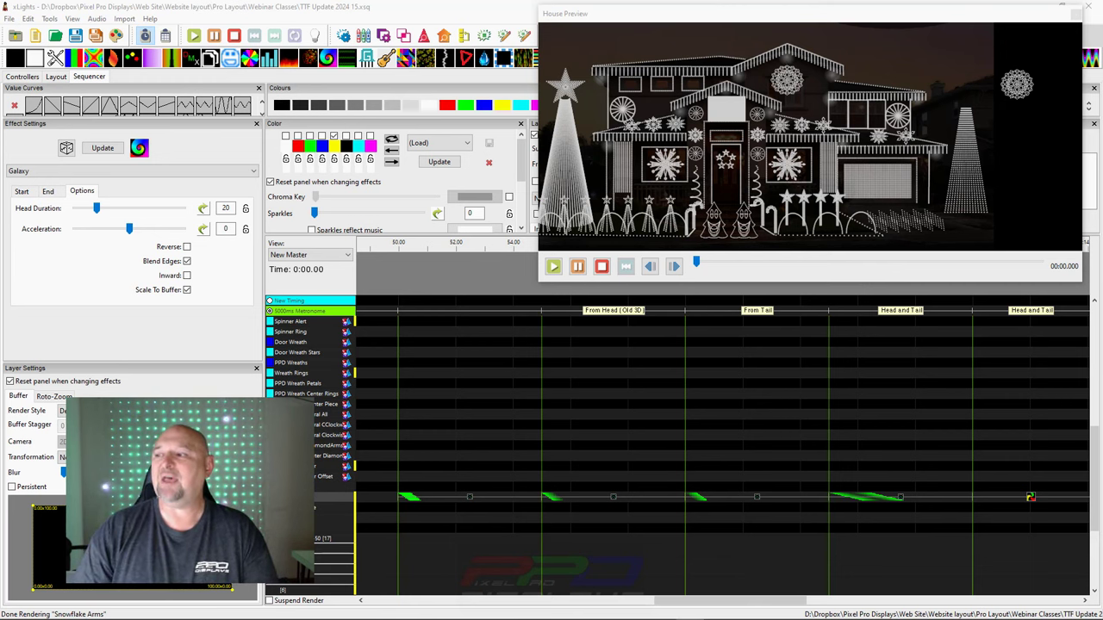
{"action": "key", "text": "alt+Tab"}
{"action": "left_click_drag", "start_coordinate": [942, 20], "coordinate": [690, 19]}
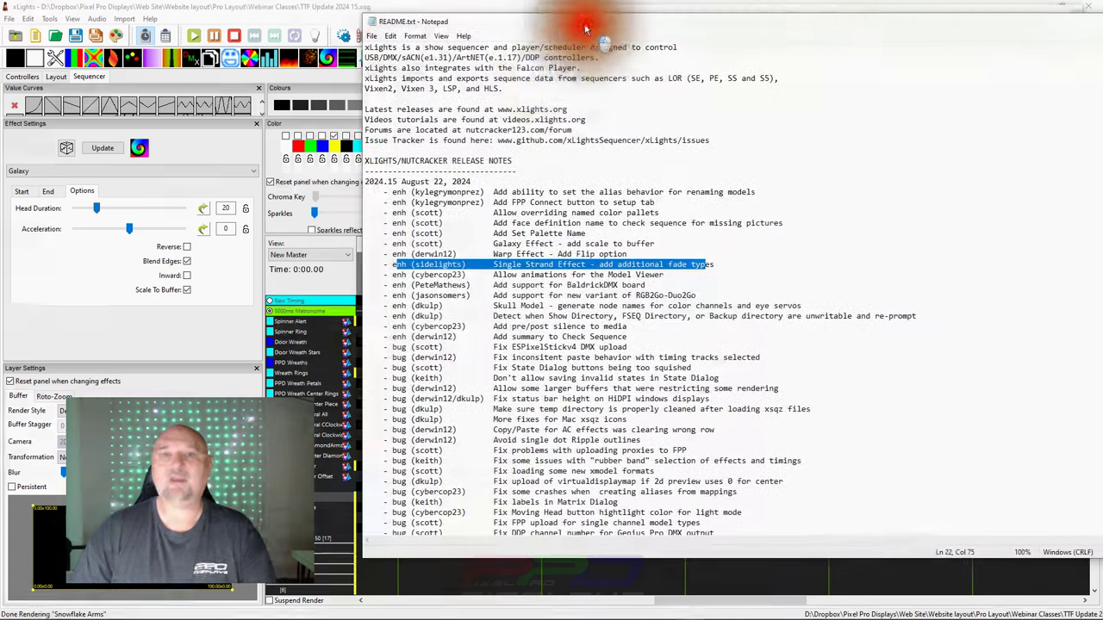
{"action": "left_click_drag", "start_coordinate": [390, 265], "coordinate": [720, 263]}
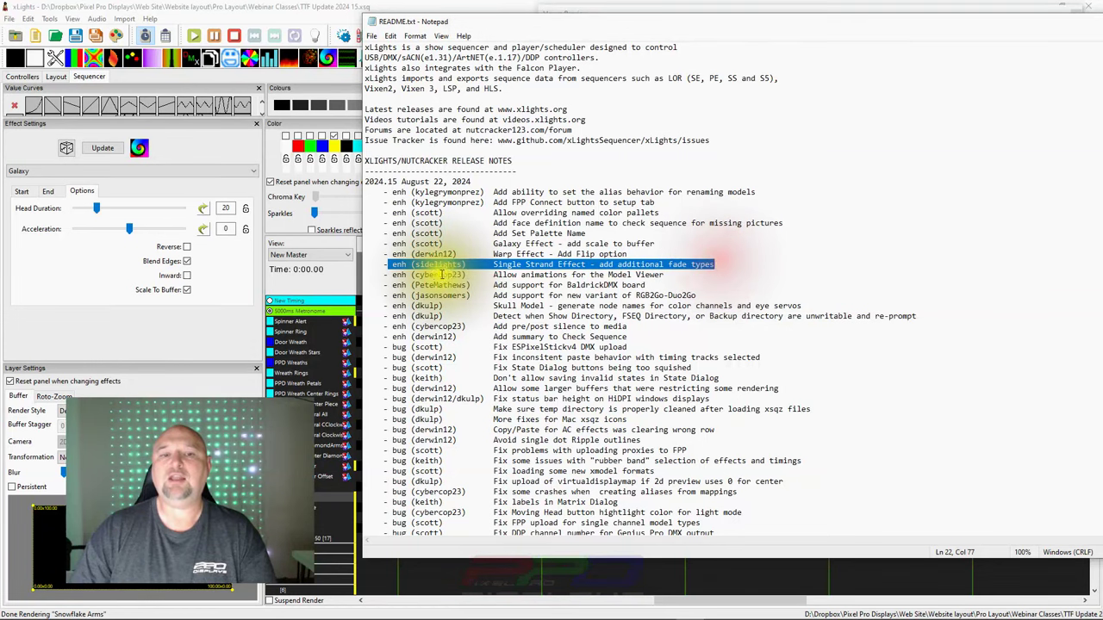
{"action": "left_click", "coordinate": [496, 266]}
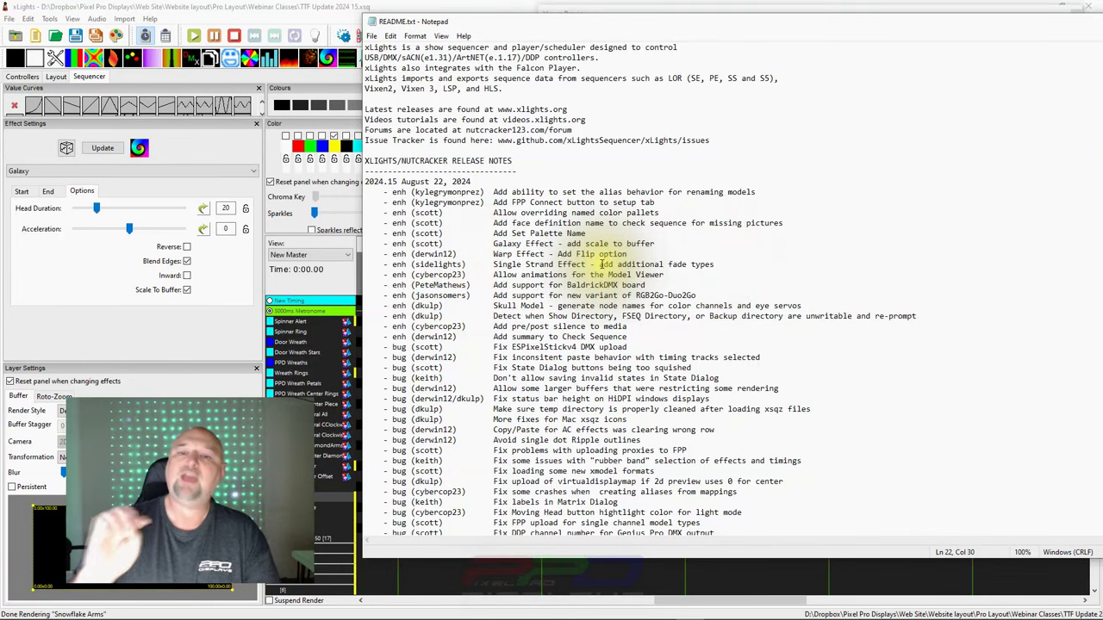
{"action": "key", "text": "alt+F4"}
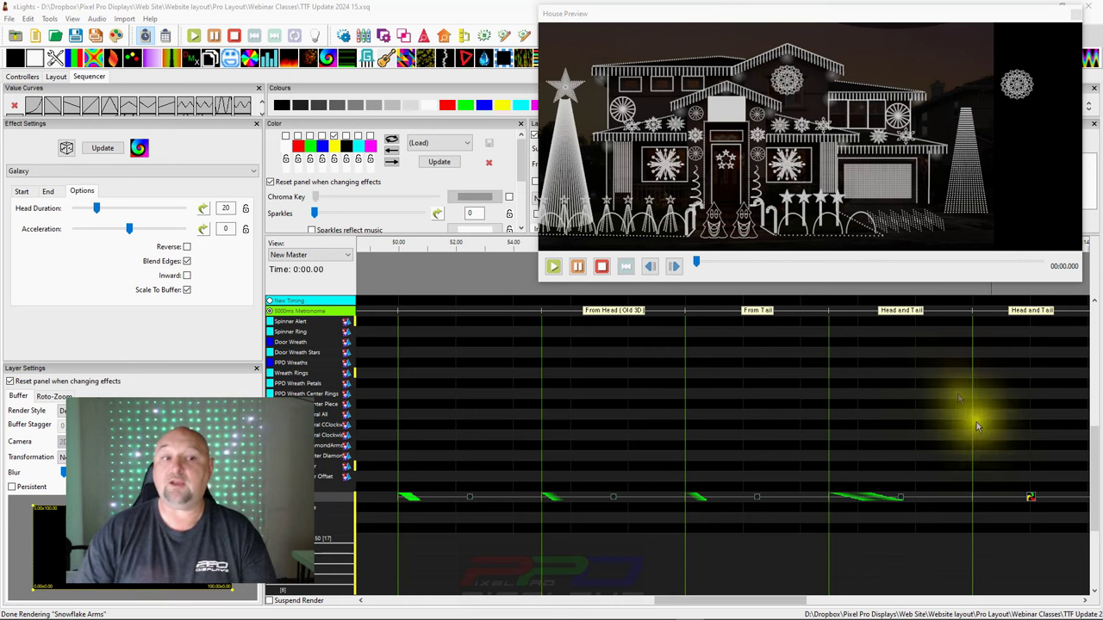
Select the first Single Strand effect and turn the House Preview to face the matrix
{"action": "left_click", "coordinate": [457, 495]}
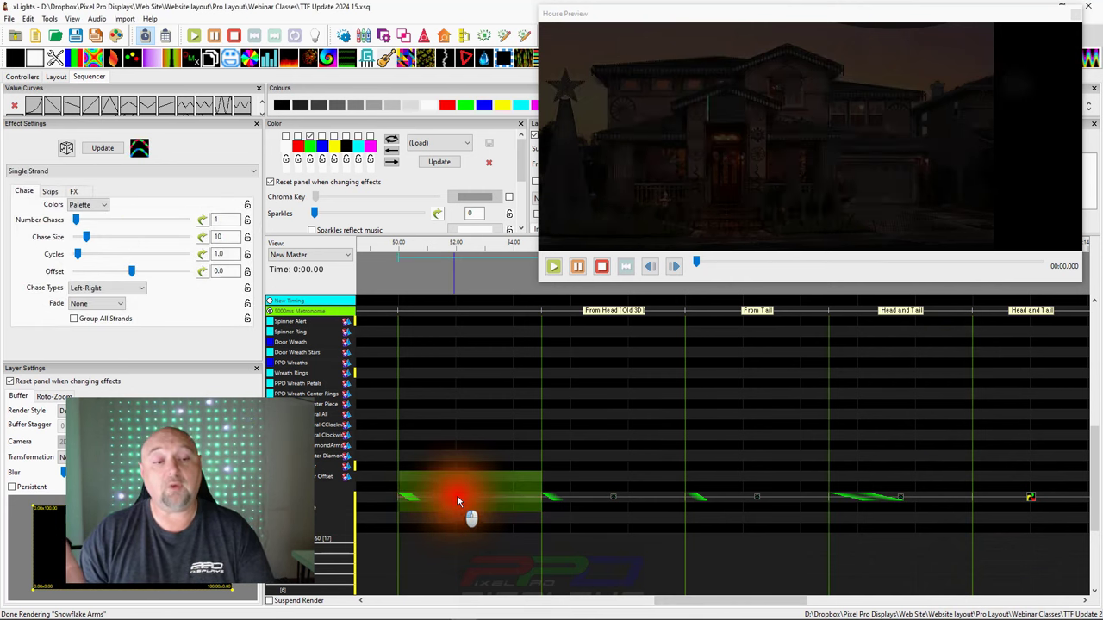
{"action": "left_click", "coordinate": [468, 440]}
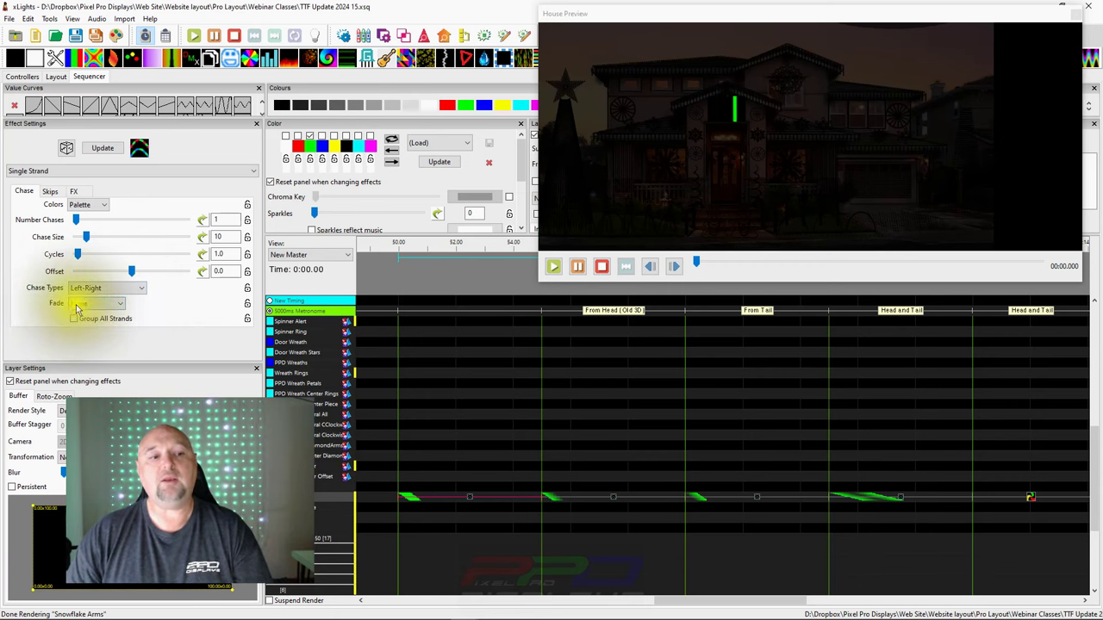
{"action": "mouse_move", "coordinate": [61, 308]}
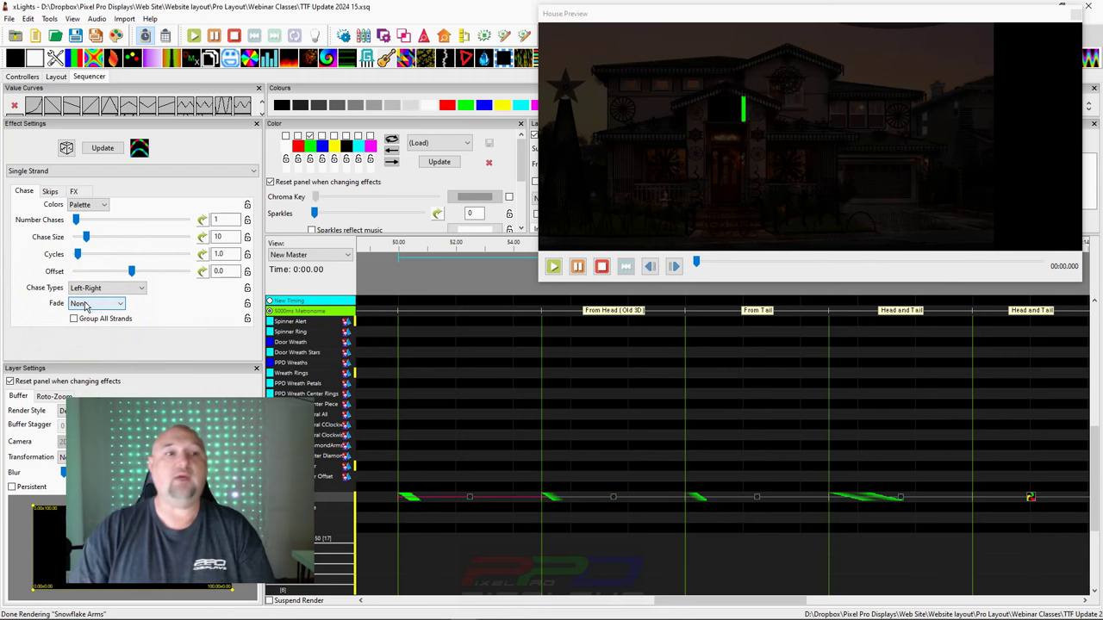
{"action": "scroll", "coordinate": [726, 155], "scroll_direction": "up", "scroll_amount": 3}
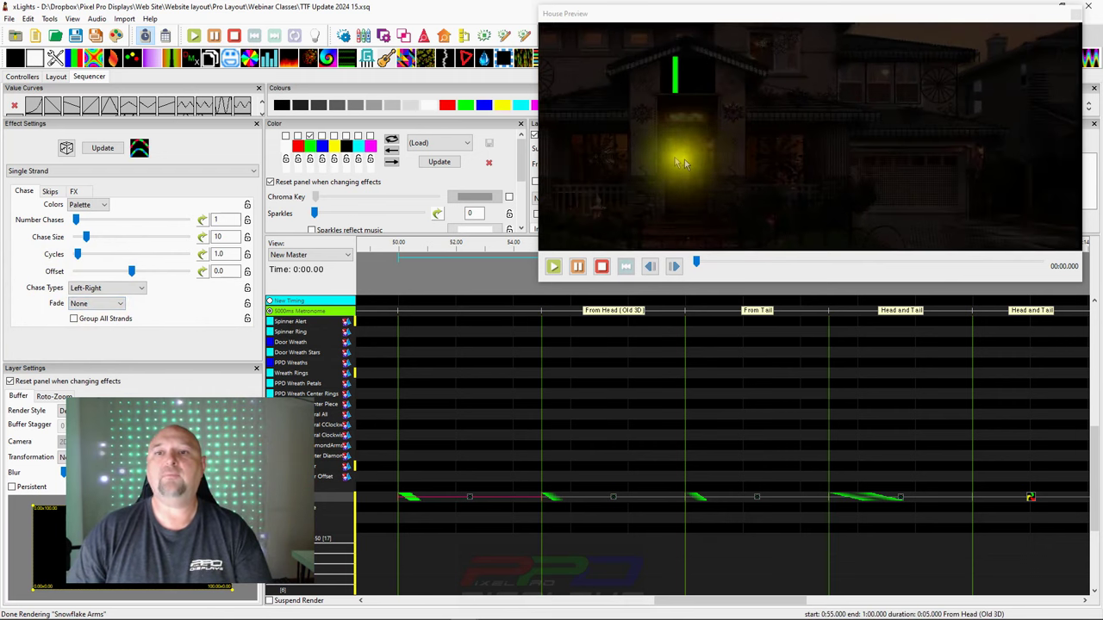
{"action": "left_click_drag", "start_coordinate": [674, 159], "coordinate": [807, 106]}
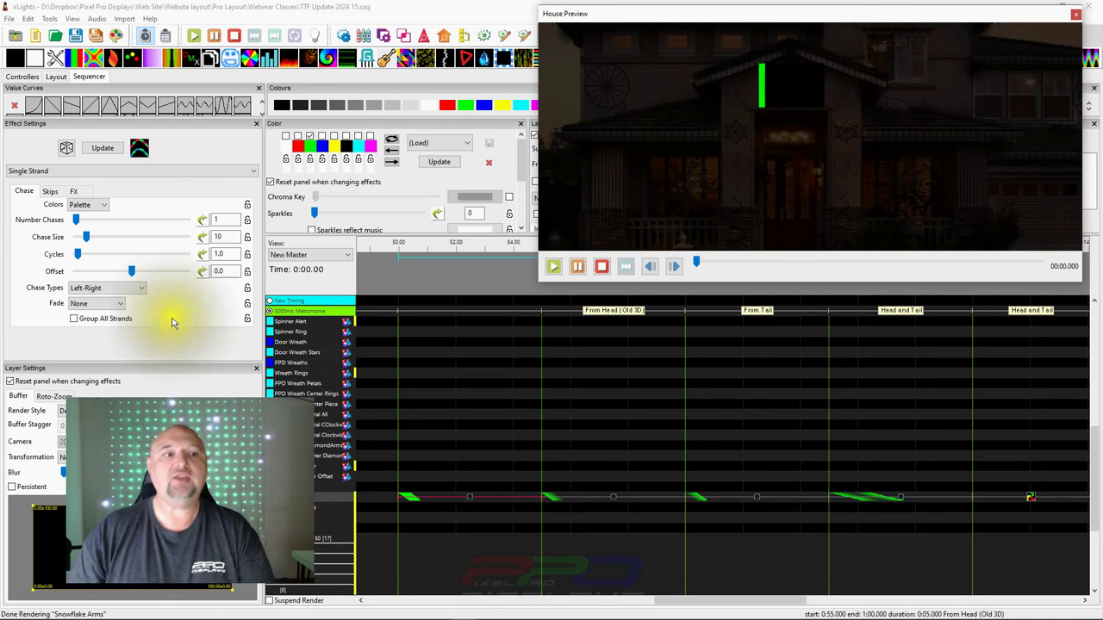
Keep the chase type at Left-Right and list the Fade options: None, From Head, From Tail, Head and Tail, Middle
{"action": "left_click", "coordinate": [100, 289]}
{"action": "left_click", "coordinate": [95, 289]}
{"action": "left_click", "coordinate": [95, 304]}
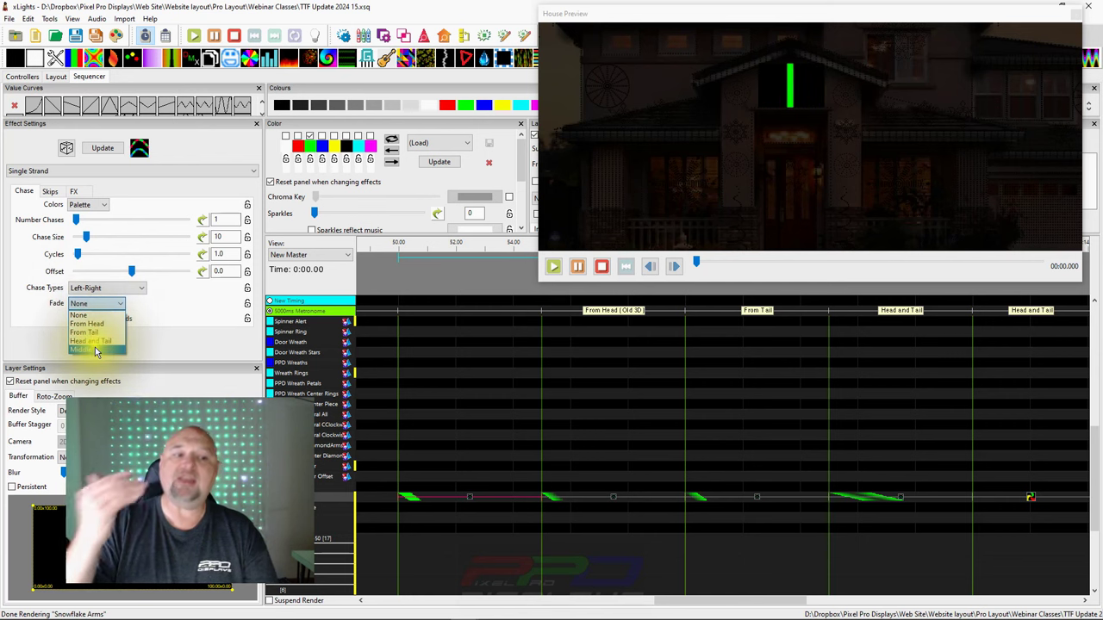
Play the From Head Single Strand effect, then the From Tail one, on the matrix preview
{"action": "left_click", "coordinate": [615, 500]}
{"action": "left_click", "coordinate": [614, 500]}
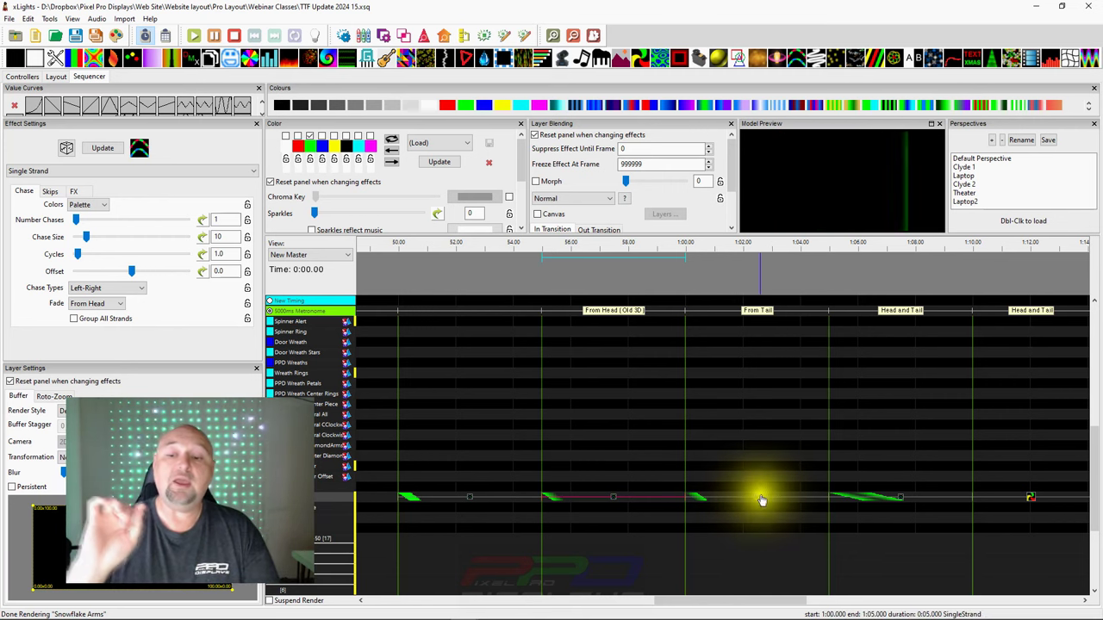
{"action": "left_click", "coordinate": [751, 498]}
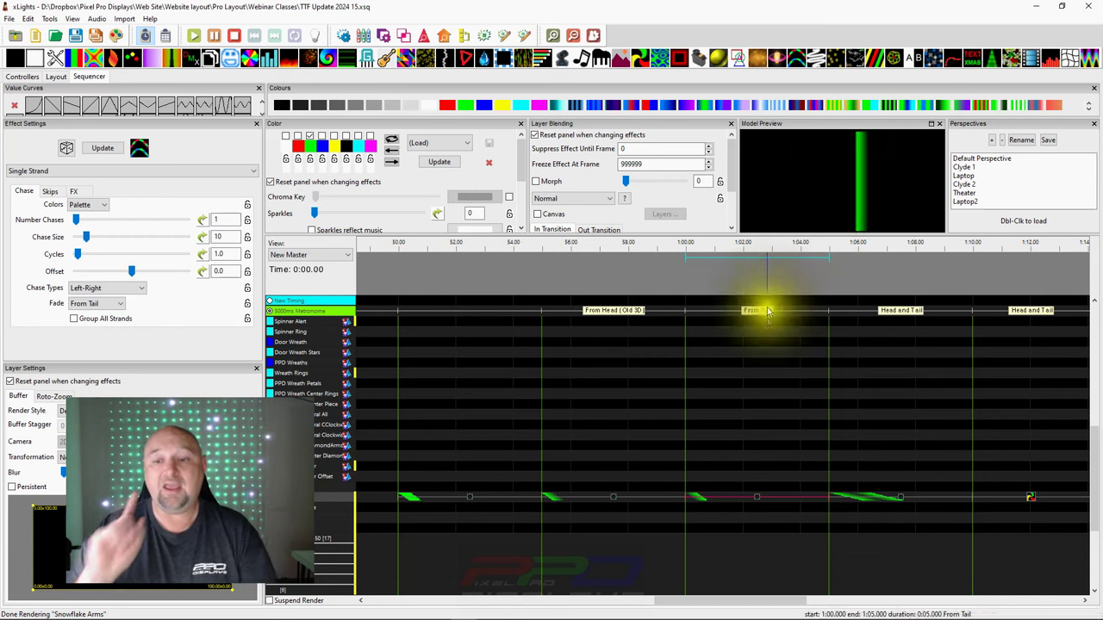
Add a Spirals effect beneath From Head (Old 3D) and turn on its 3D option
{"action": "left_click", "coordinate": [726, 512]}
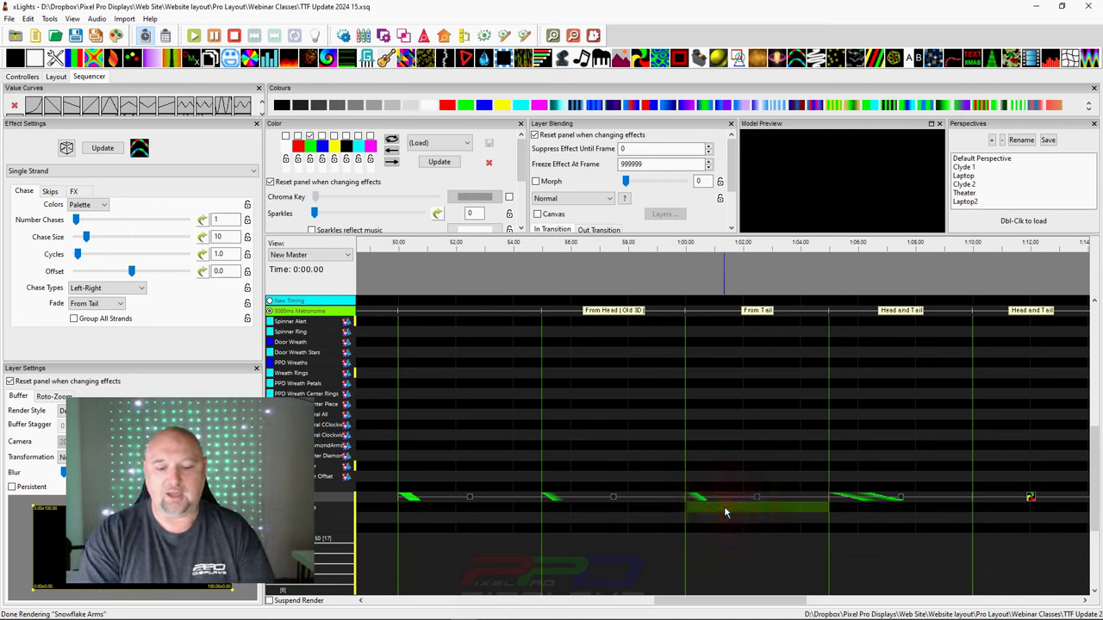
{"action": "double_click", "coordinate": [725, 510]}
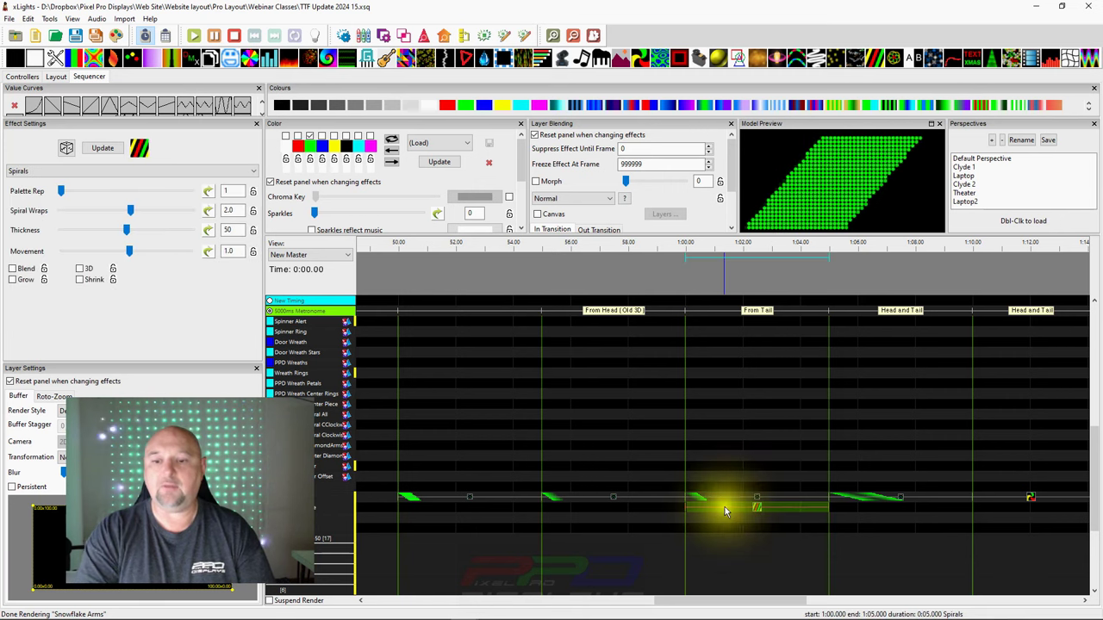
{"action": "left_click", "coordinate": [757, 512]}
{"action": "left_click_drag", "start_coordinate": [756, 512], "coordinate": [611, 514]}
{"action": "left_click", "coordinate": [80, 268]}
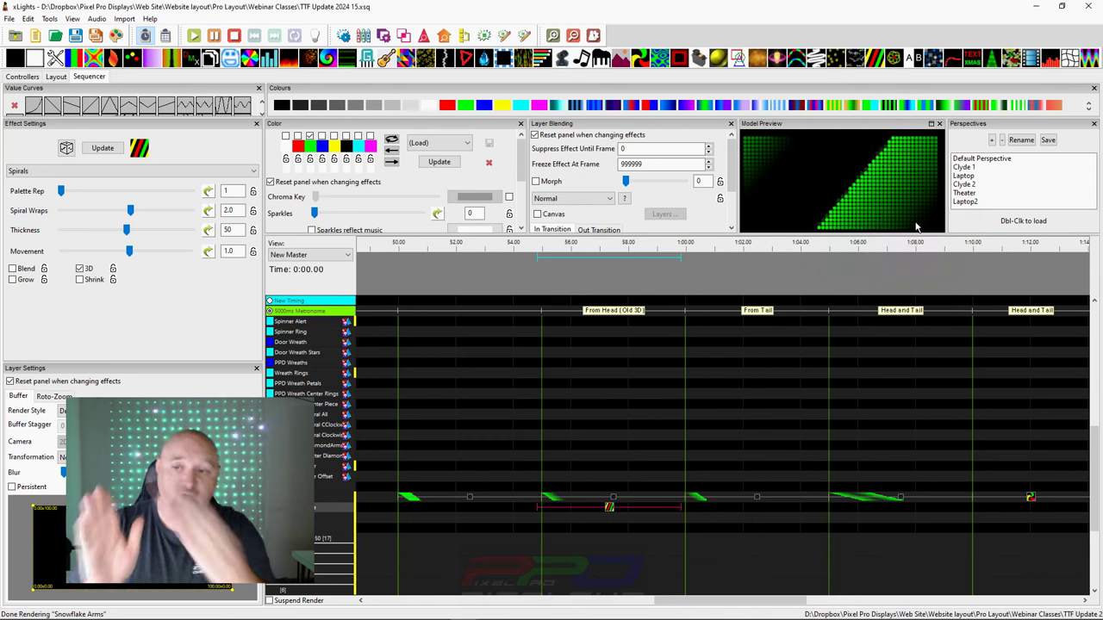
Reselect the From Head and From Tail Single Strand effects to compare them
{"action": "left_click", "coordinate": [763, 496]}
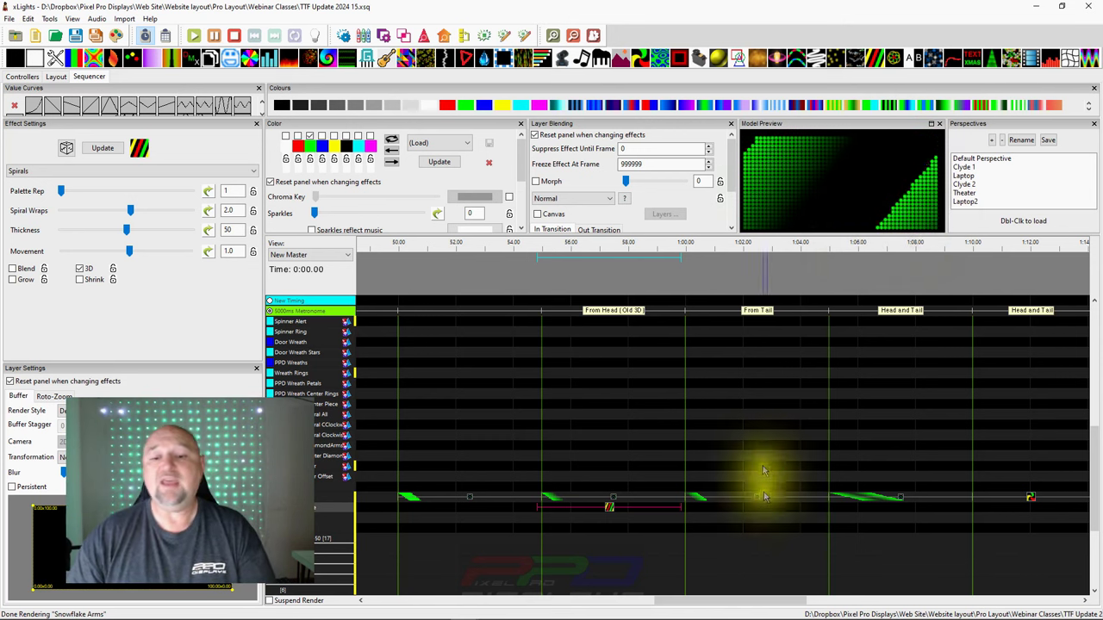
{"action": "left_click", "coordinate": [606, 502]}
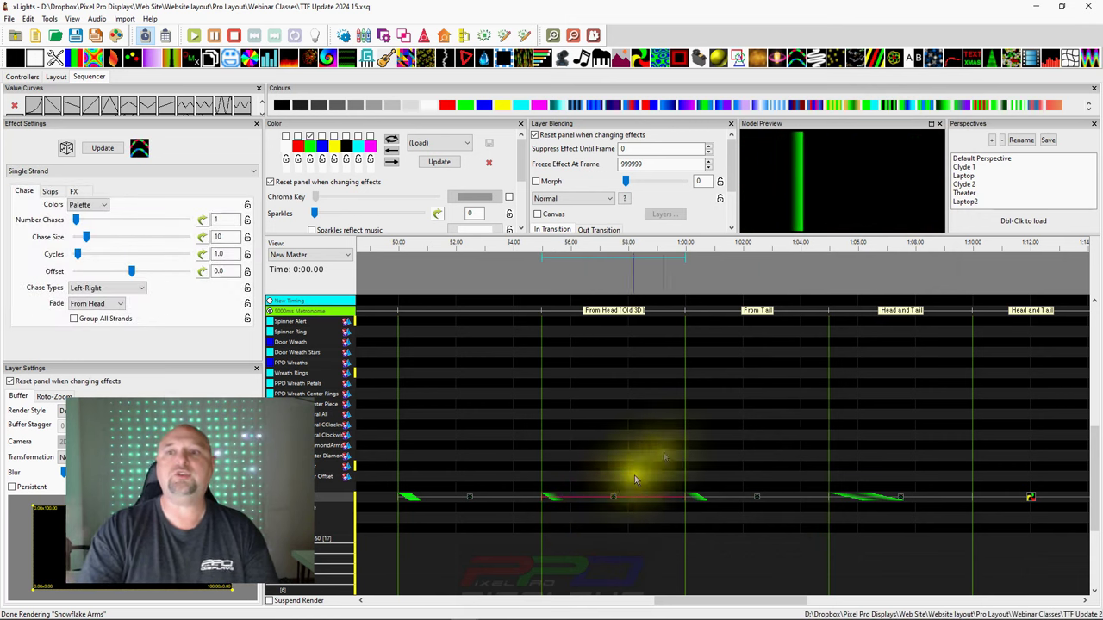
{"action": "left_click", "coordinate": [761, 500]}
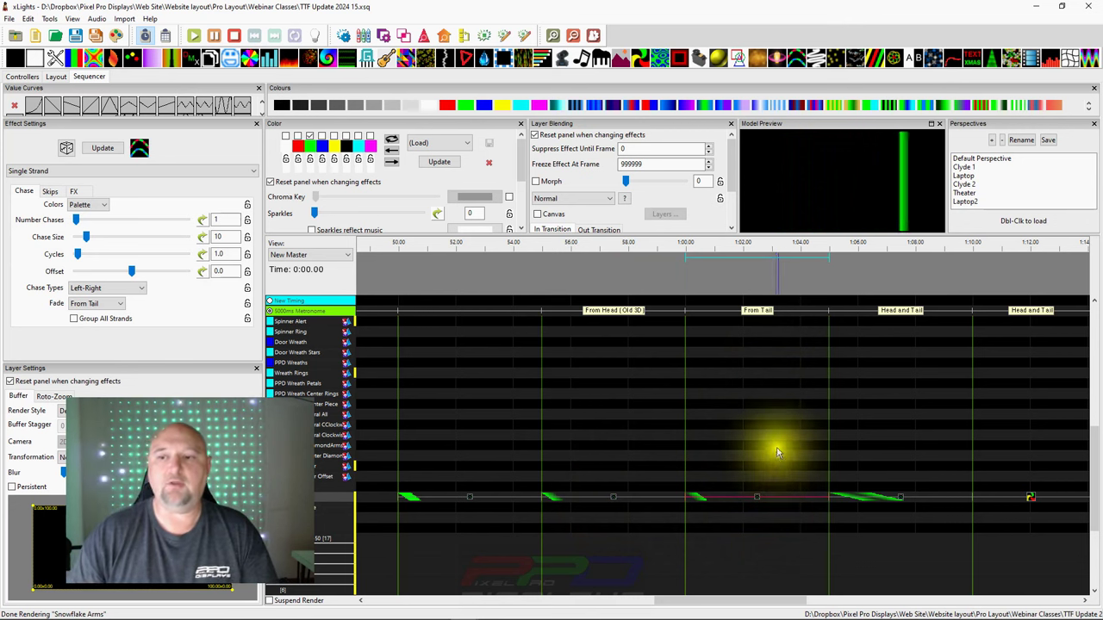
Play the 1:05–1:10 Head and Tail effect, glance at the Pinwheel, and scrub the playhead near 1:08
{"action": "left_click", "coordinate": [893, 496]}
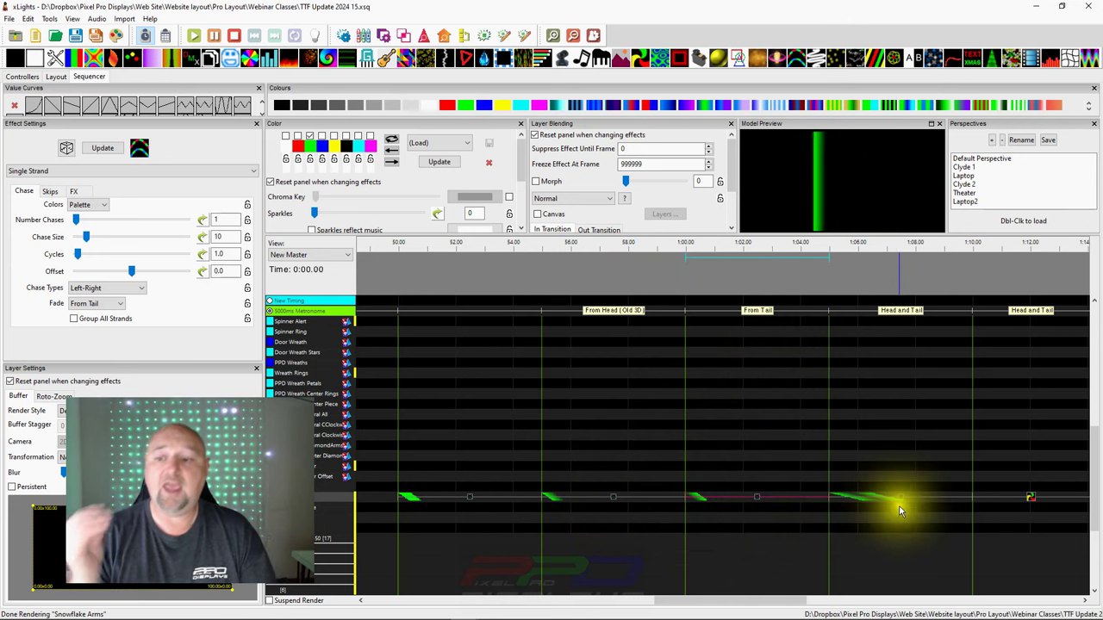
{"action": "left_click", "coordinate": [897, 498]}
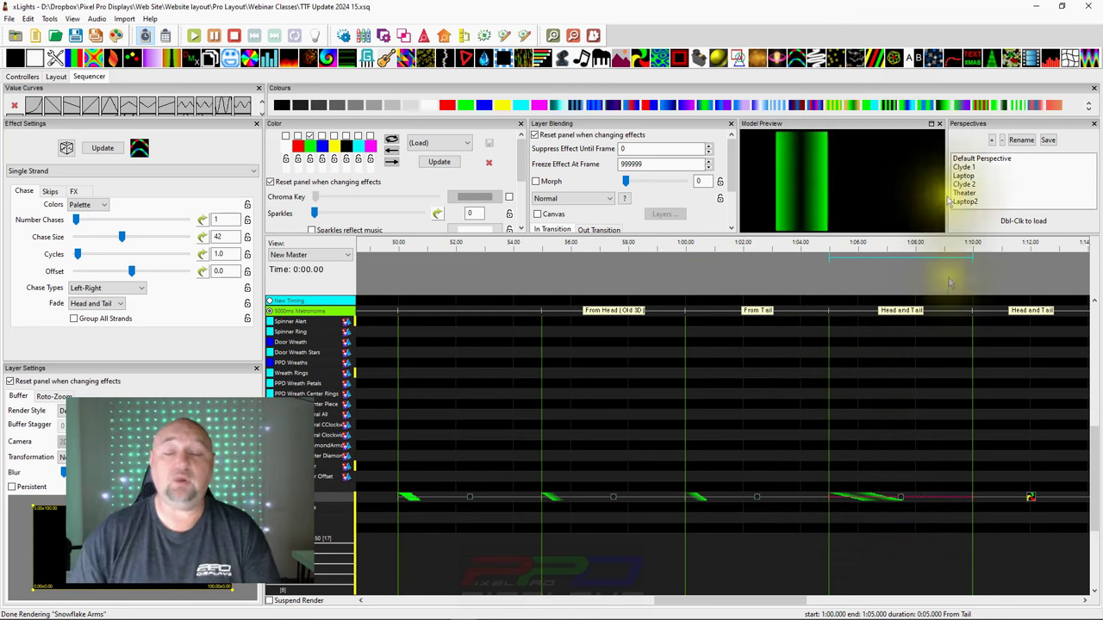
{"action": "left_click", "coordinate": [1029, 499]}
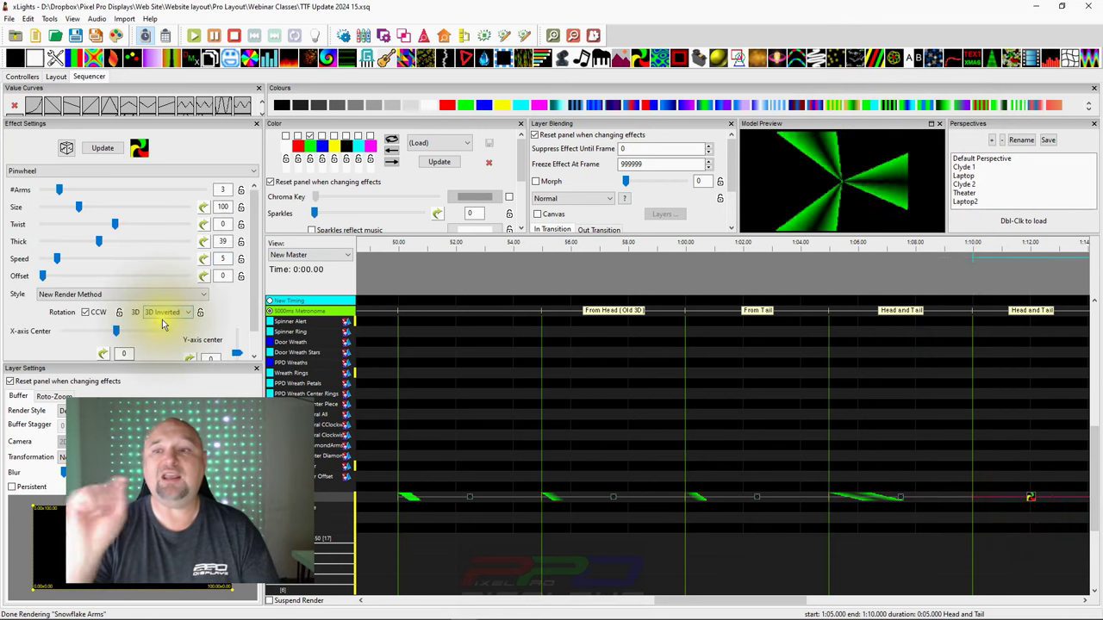
{"action": "left_click", "coordinate": [904, 503]}
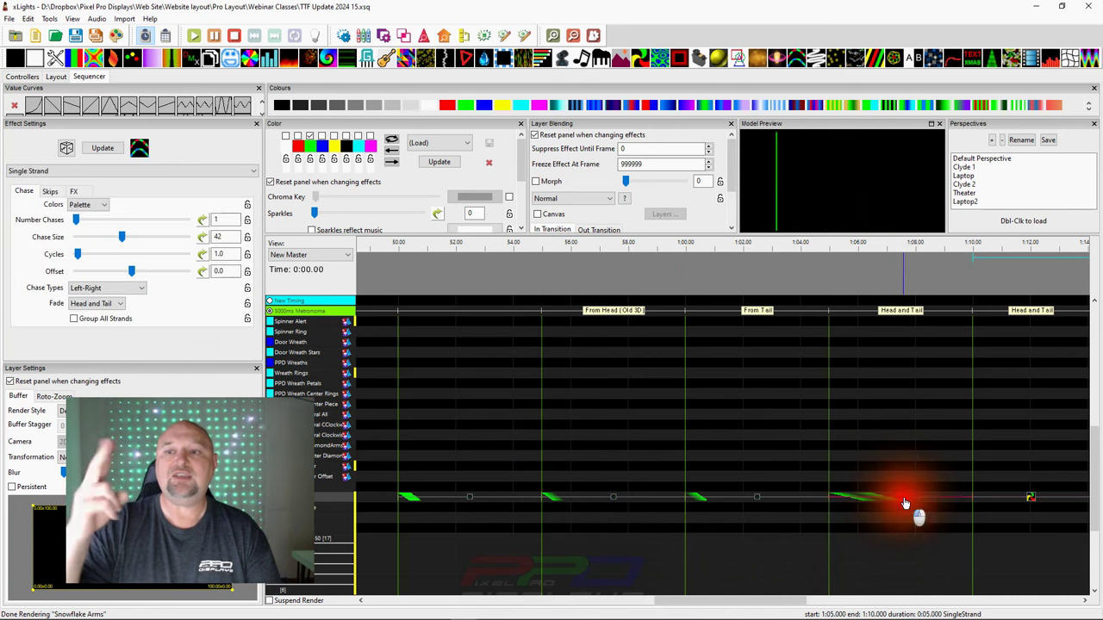
{"action": "left_click", "coordinate": [907, 470]}
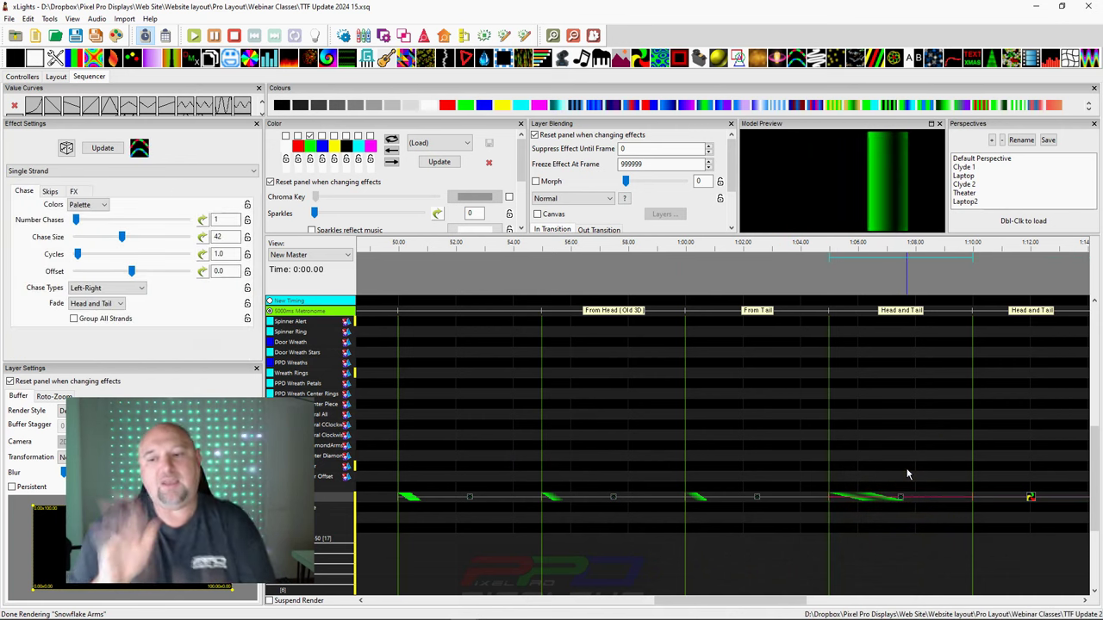
{"action": "left_click", "coordinate": [900, 510]}
{"action": "left_click_drag", "start_coordinate": [901, 510], "coordinate": [879, 510]}
{"action": "left_click", "coordinate": [880, 499]}
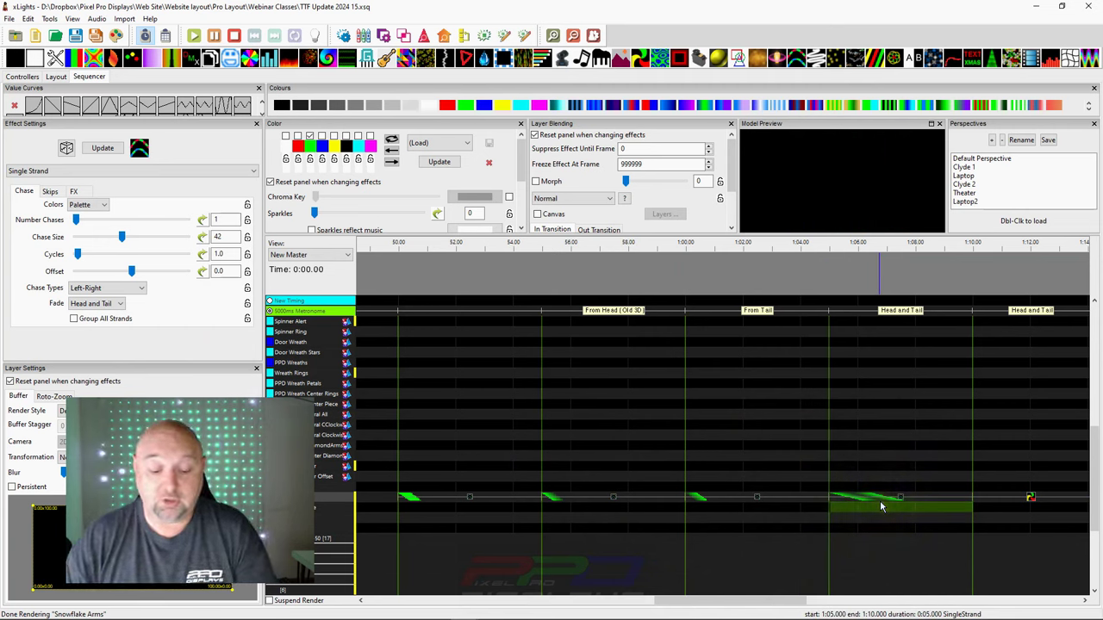
Add a Color Wash under Head and Tail with Horizontal Fade and Reverse Fades checked
{"action": "left_click", "coordinate": [880, 507]}
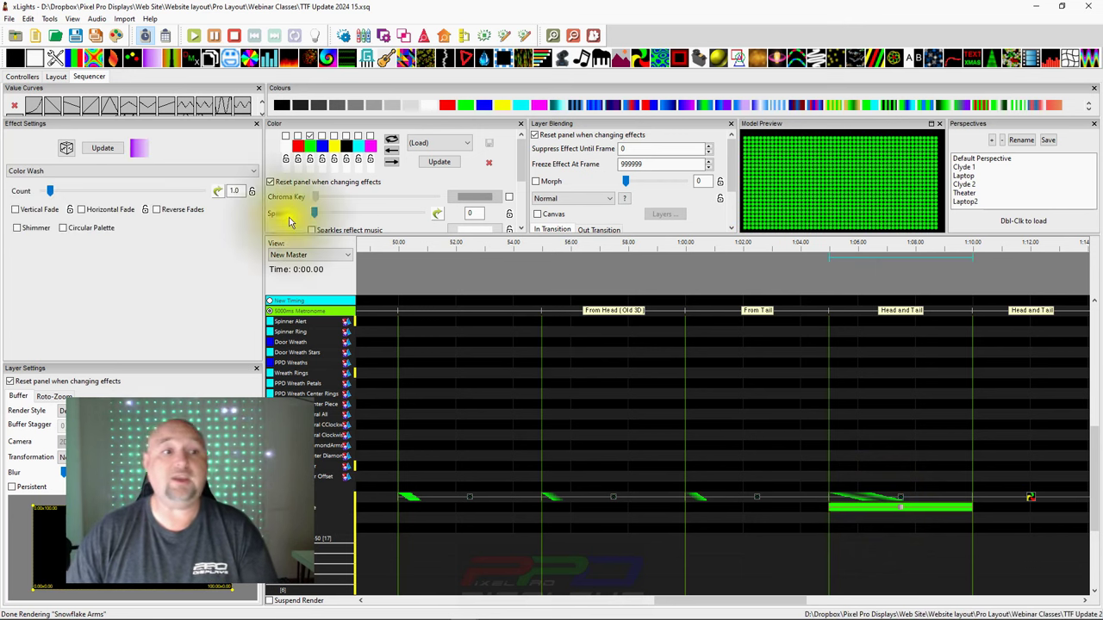
{"action": "left_click", "coordinate": [81, 210]}
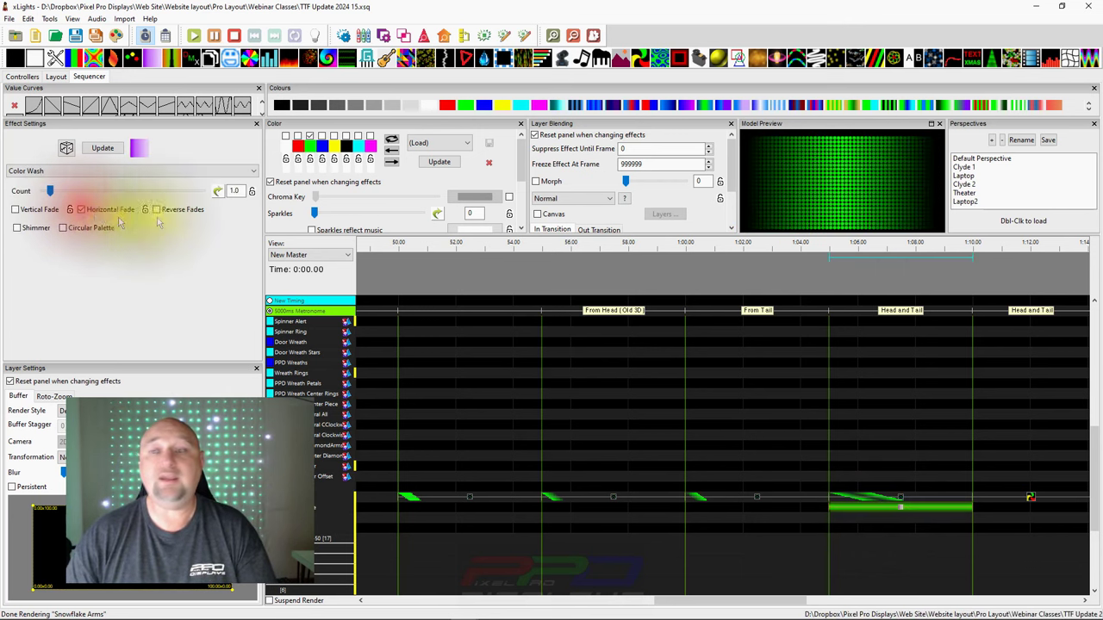
{"action": "left_click", "coordinate": [183, 210]}
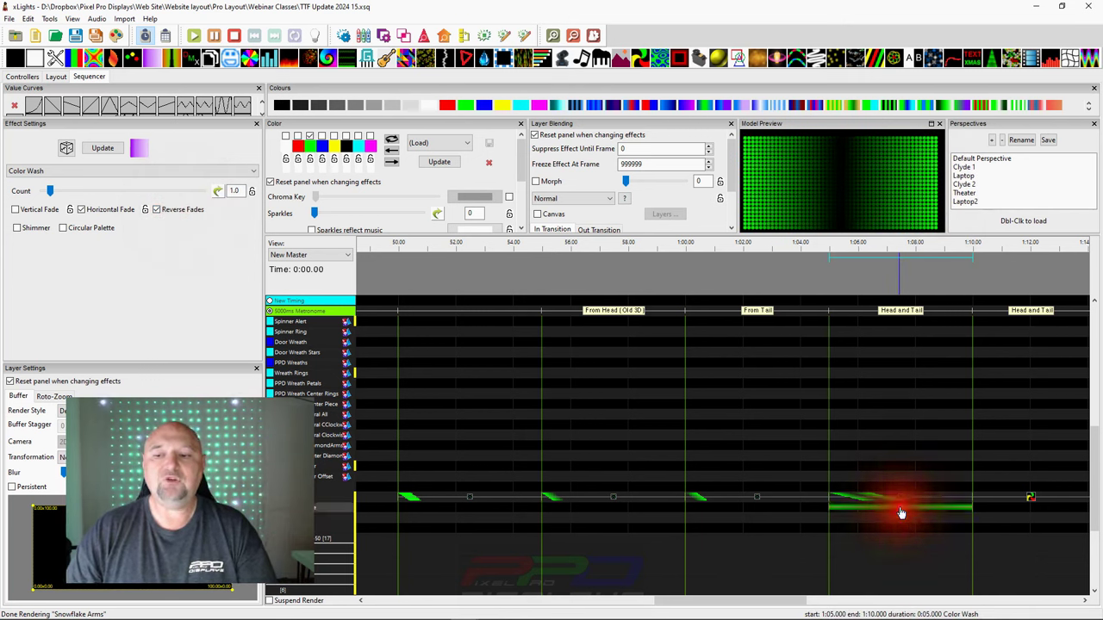
{"action": "left_click", "coordinate": [901, 503]}
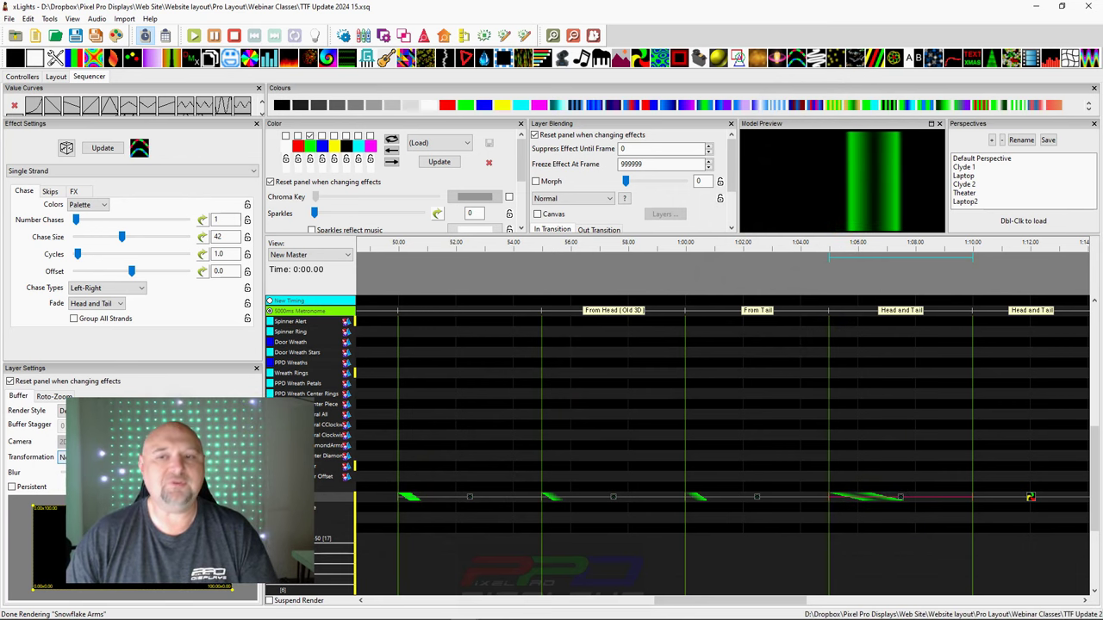
Stop playback, move to the Middle fade effect, and raise its chase size from 19 to 33
{"action": "left_click", "coordinate": [803, 497]}
{"action": "key", "text": "Right"}
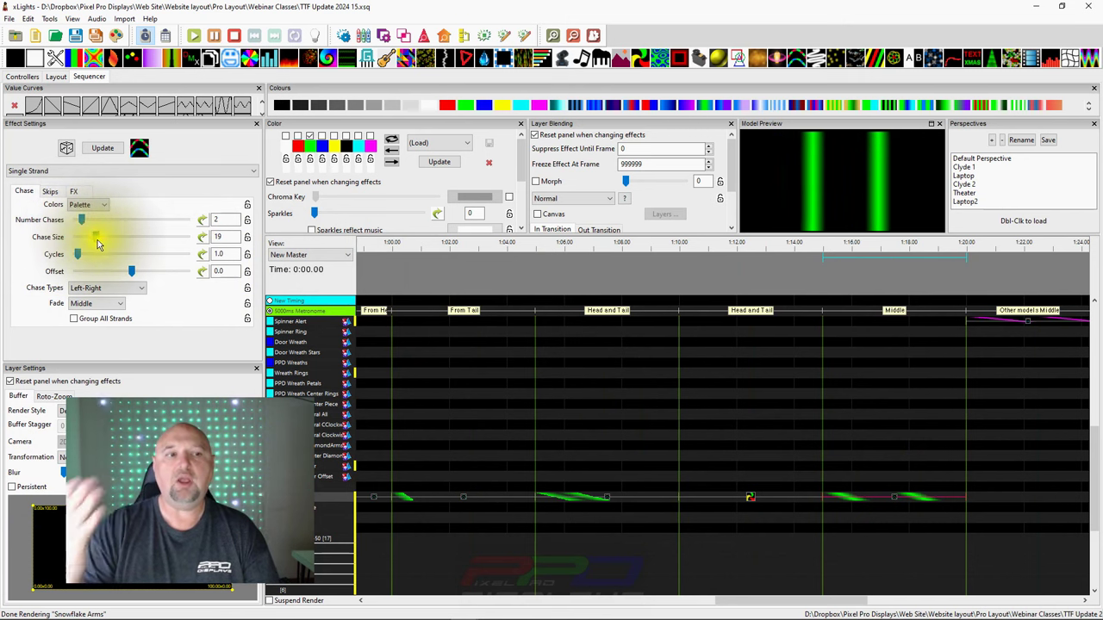
{"action": "left_click_drag", "start_coordinate": [96, 237], "coordinate": [111, 236]}
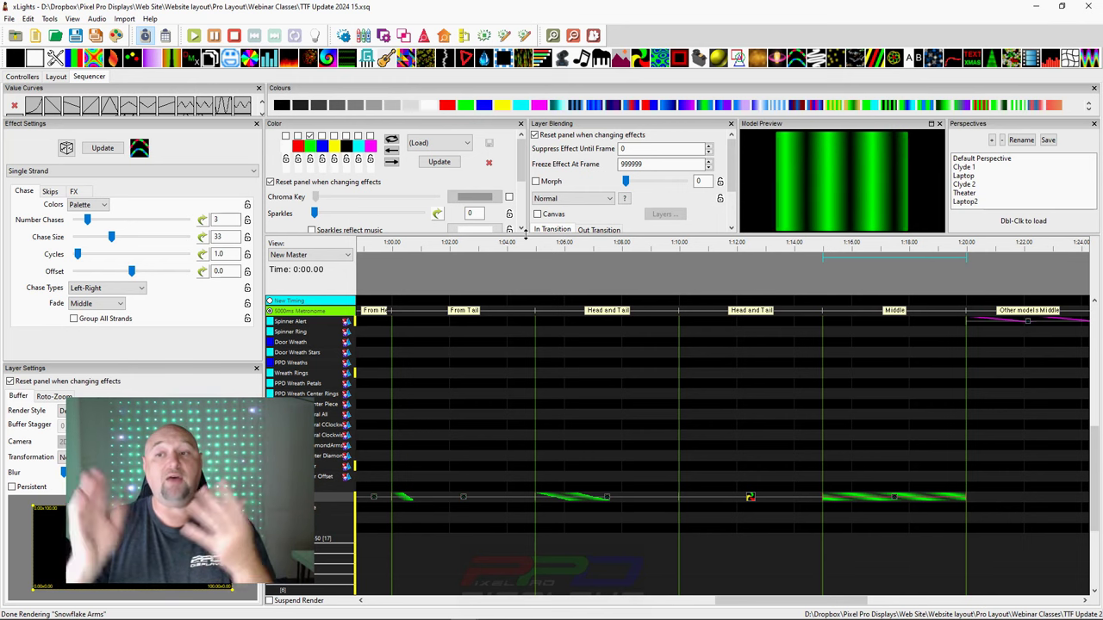
Add a horizontally fading Color Wash under the Middle effect and compare it with the Middle effect
{"action": "left_click", "coordinate": [892, 515]}
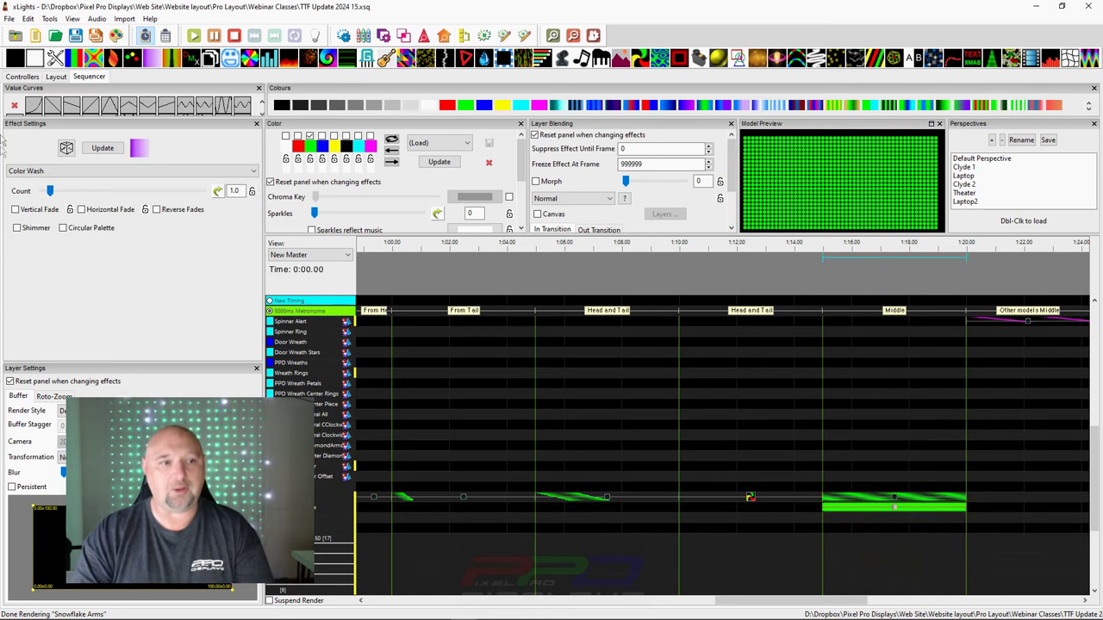
{"action": "left_click", "coordinate": [94, 212]}
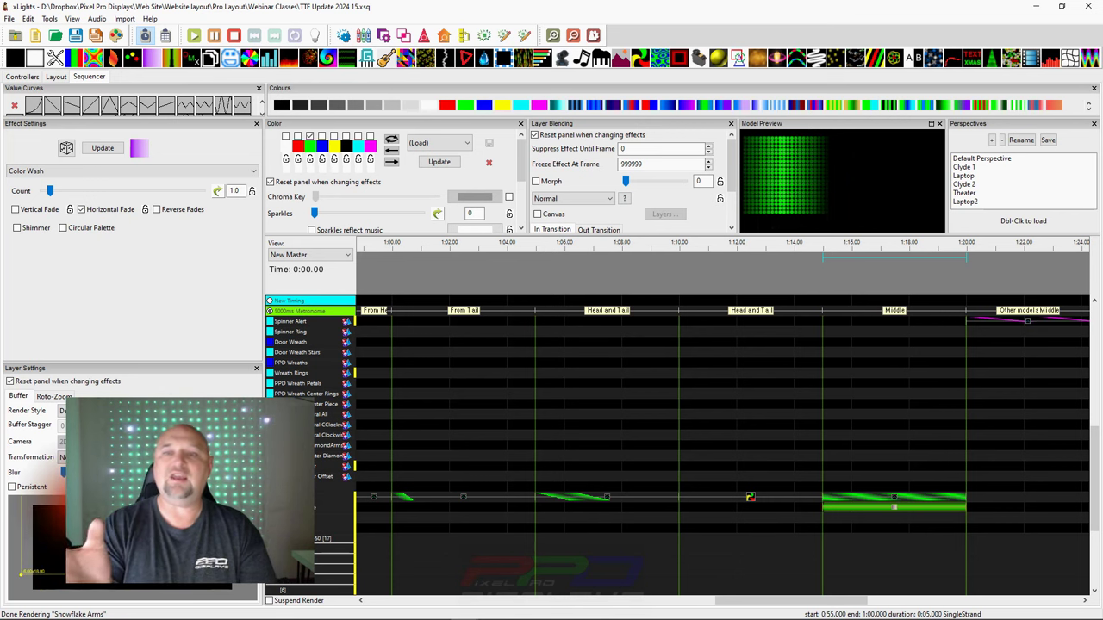
{"action": "left_click", "coordinate": [895, 509]}
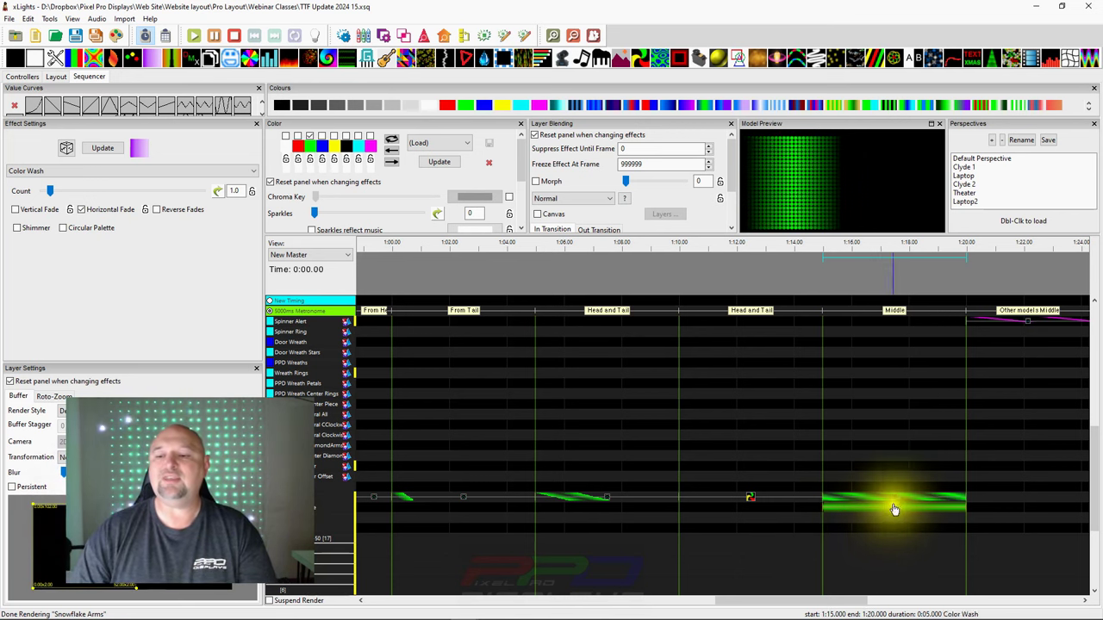
{"action": "left_click", "coordinate": [895, 508]}
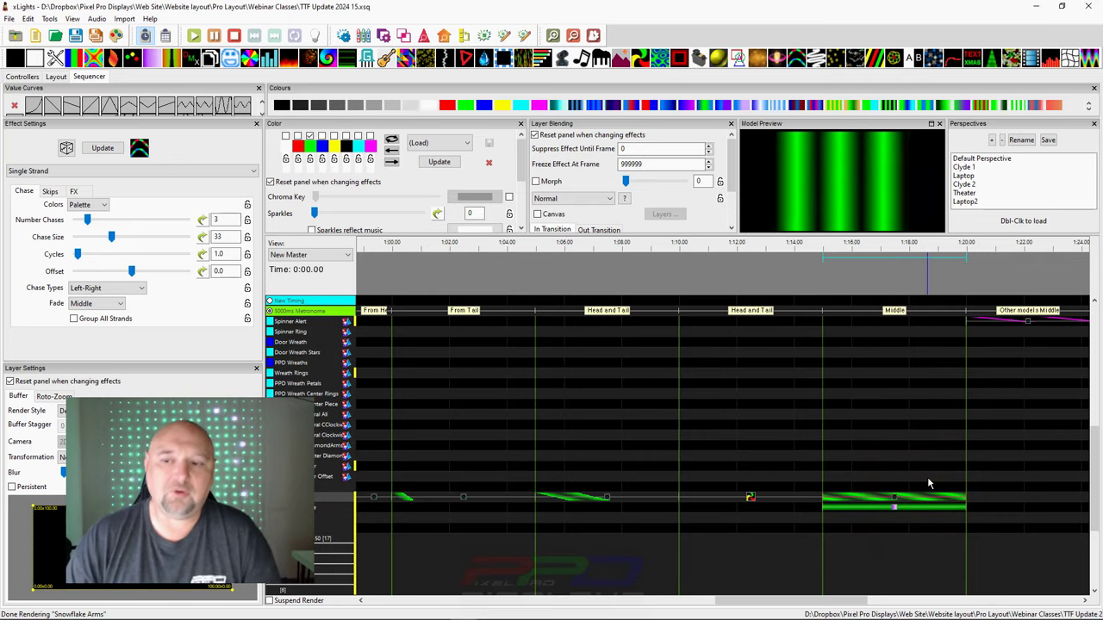